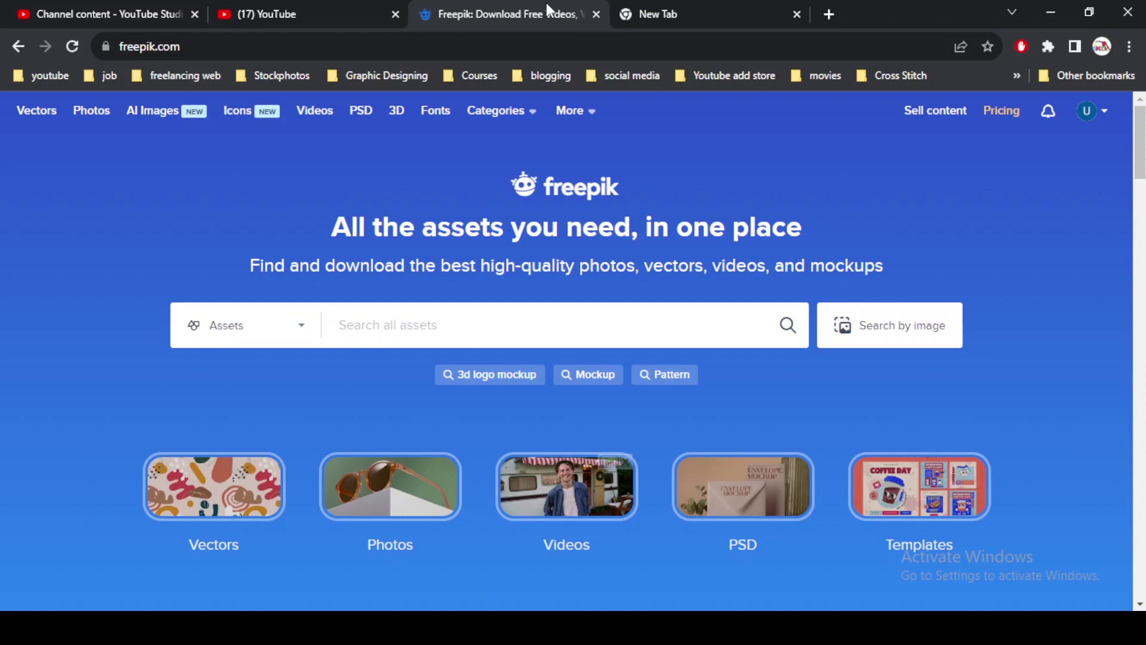
Open AI Image Generator from the More menu's Tools in a new browser tab
mouse_move(576, 111)
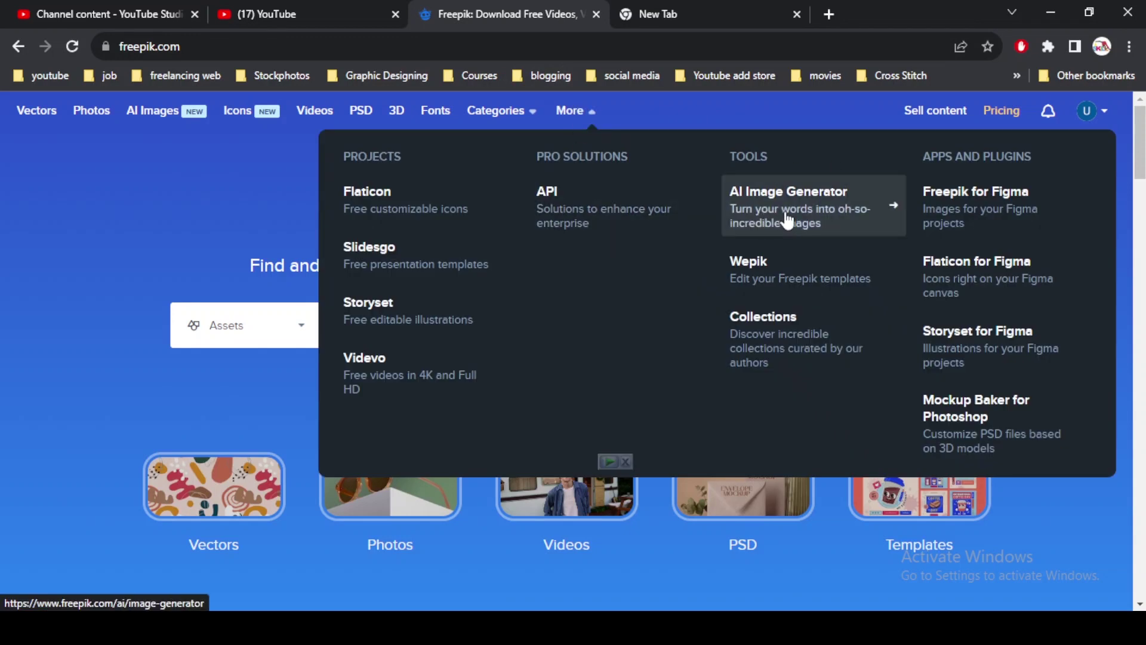
right_click(753, 215)
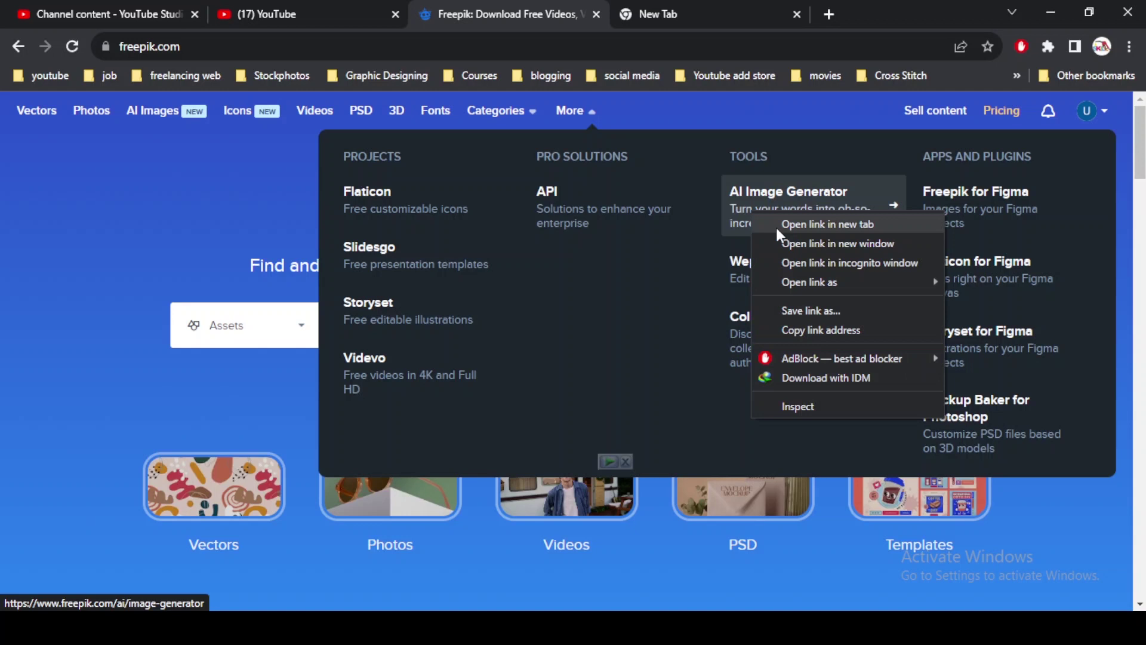
click(828, 225)
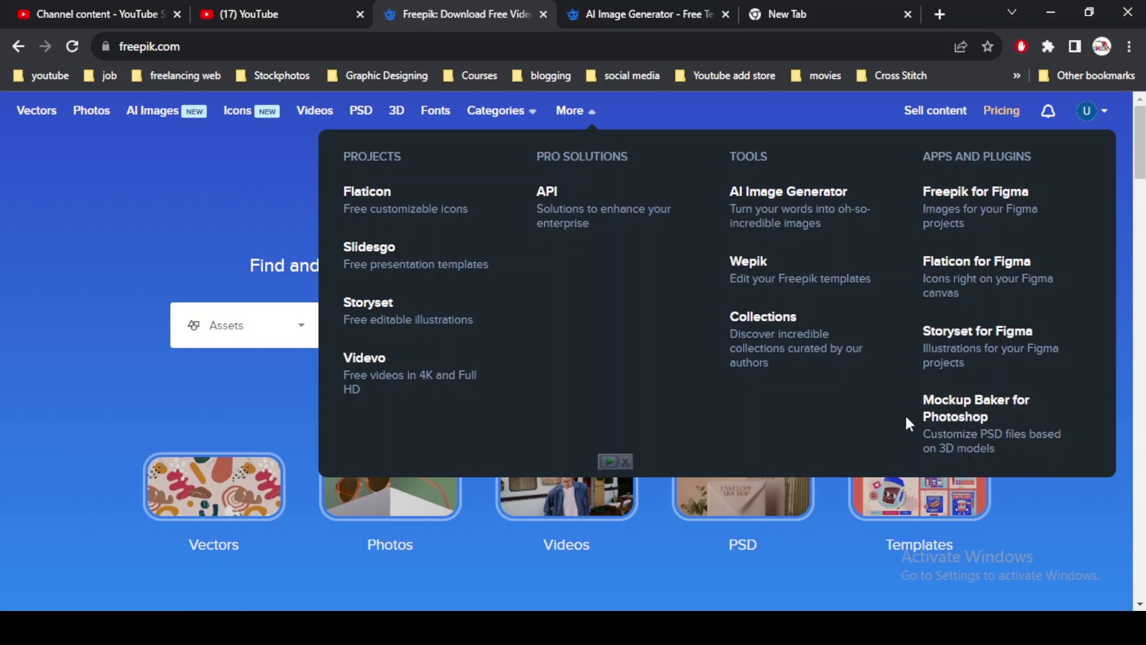
Switch to the AI Image Generator tab and scroll through its prompt box and example gallery
click(652, 12)
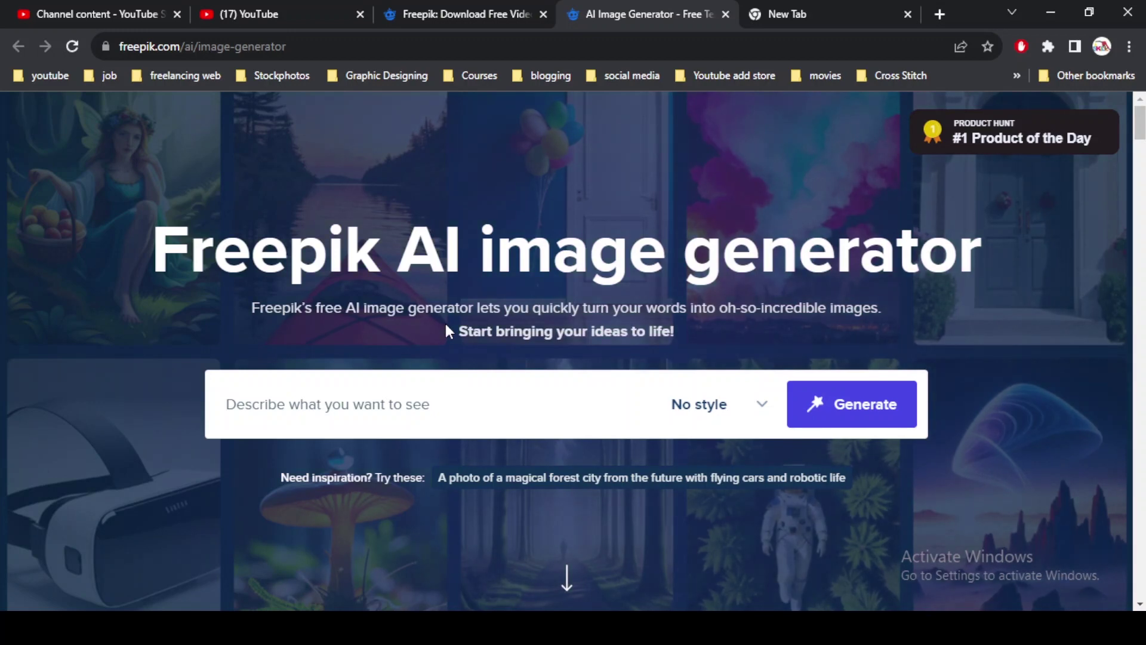
scroll(400, 465, down, 10)
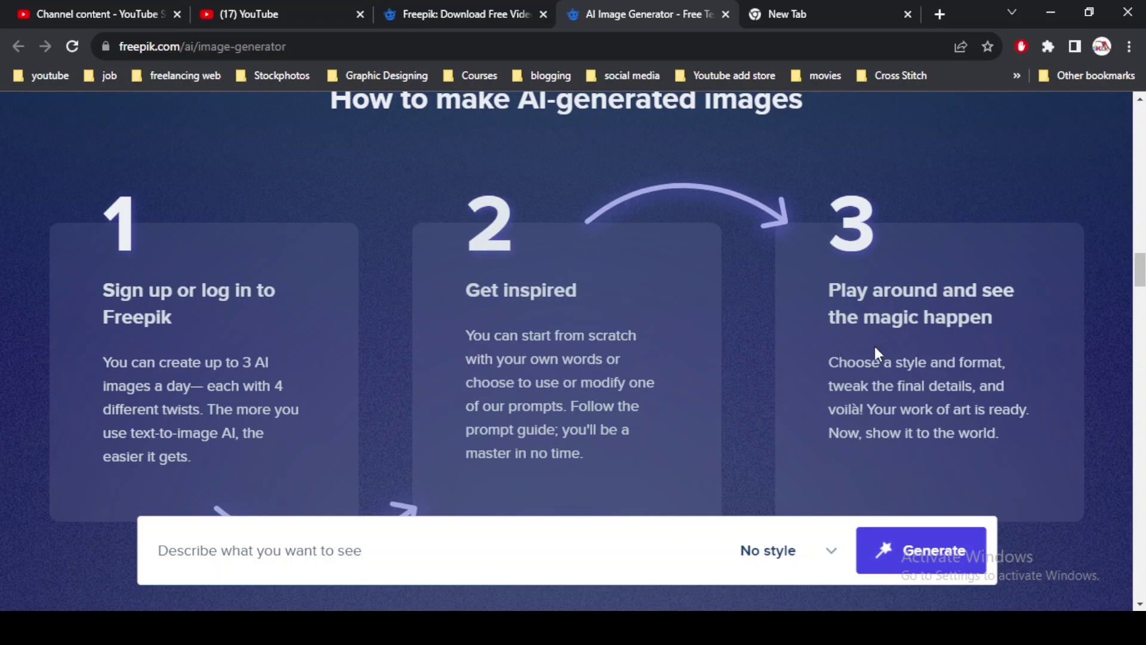
scroll(704, 425, down, 10)
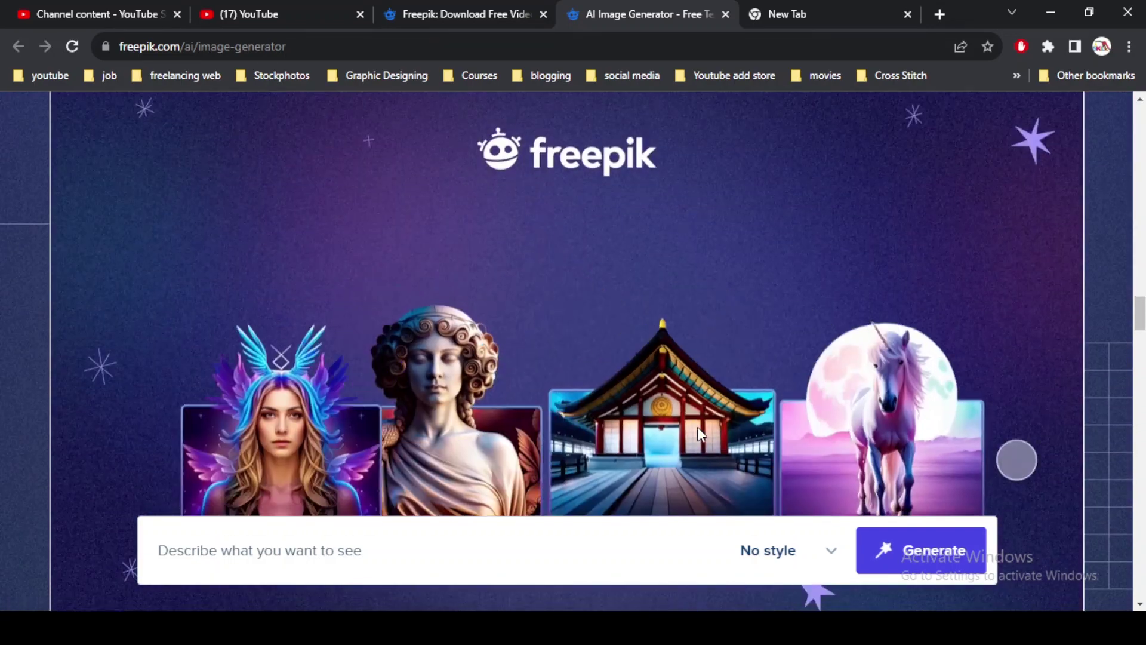
scroll(696, 426, down, 3)
scroll(695, 426, down, 5)
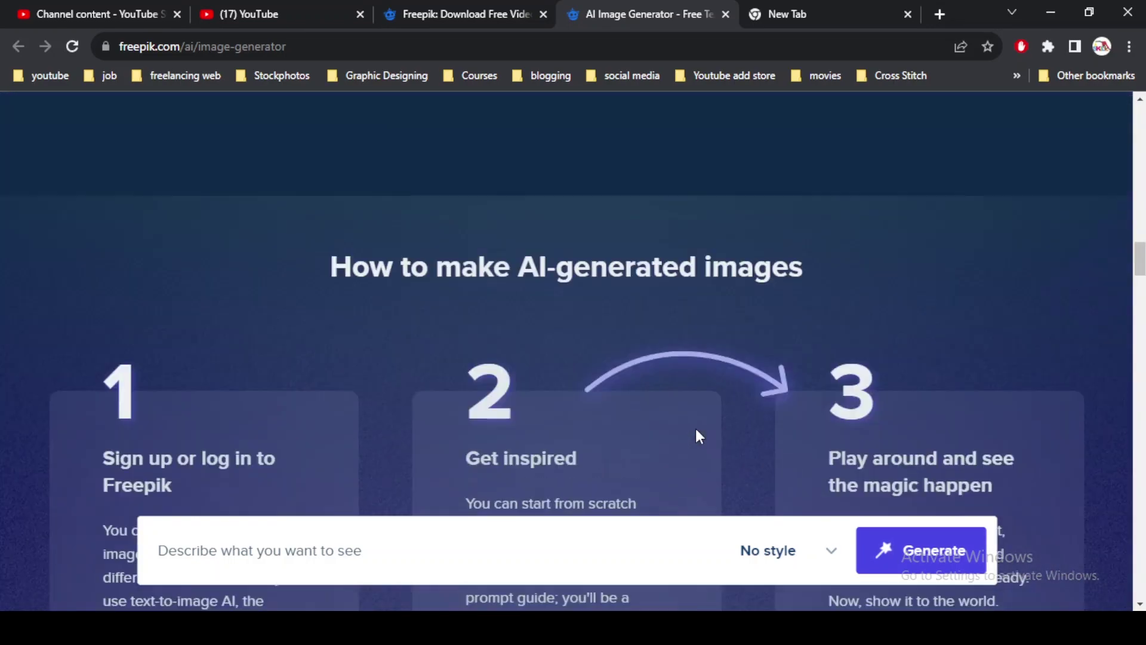
scroll(695, 426, up, 8)
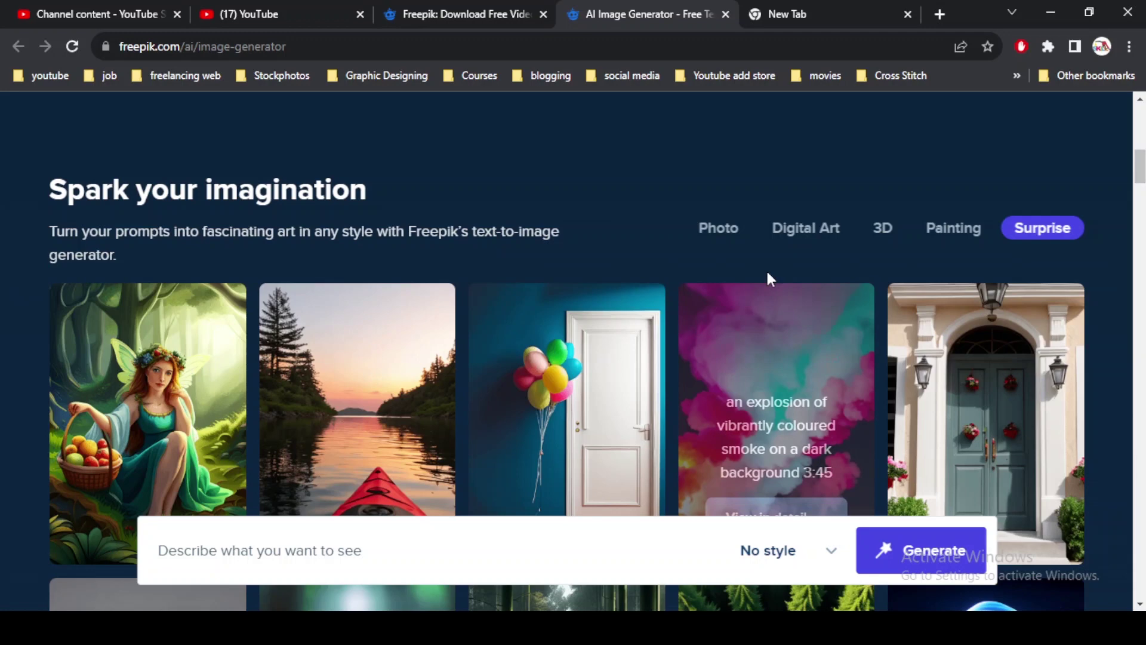
scroll(758, 283, up, 5)
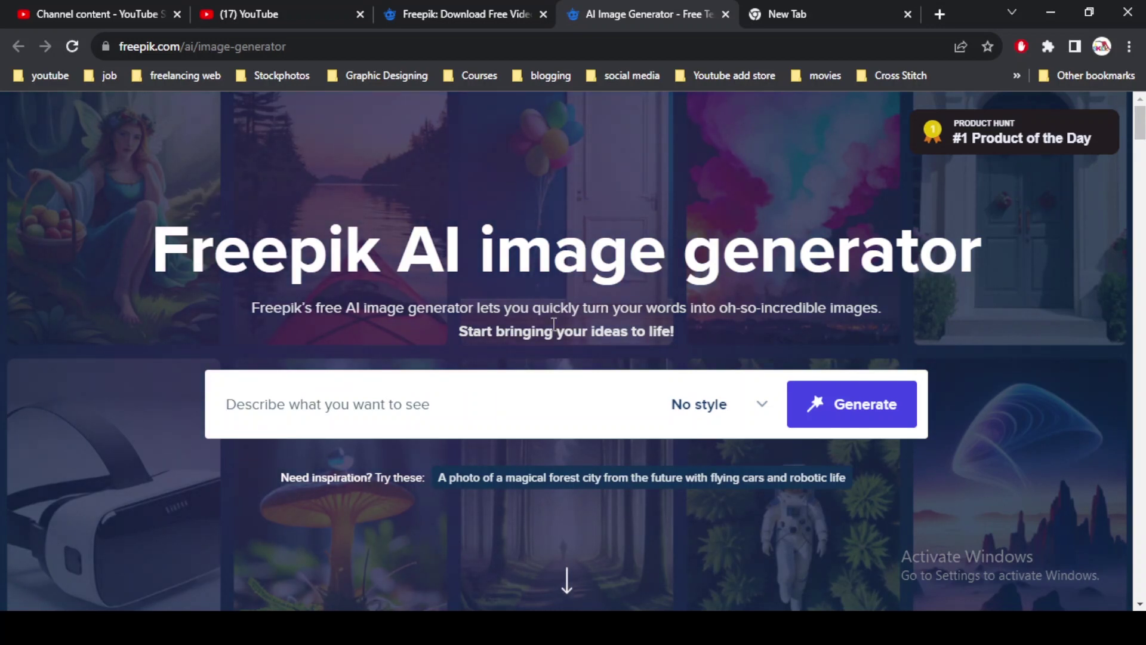
scroll(489, 352, down, 10)
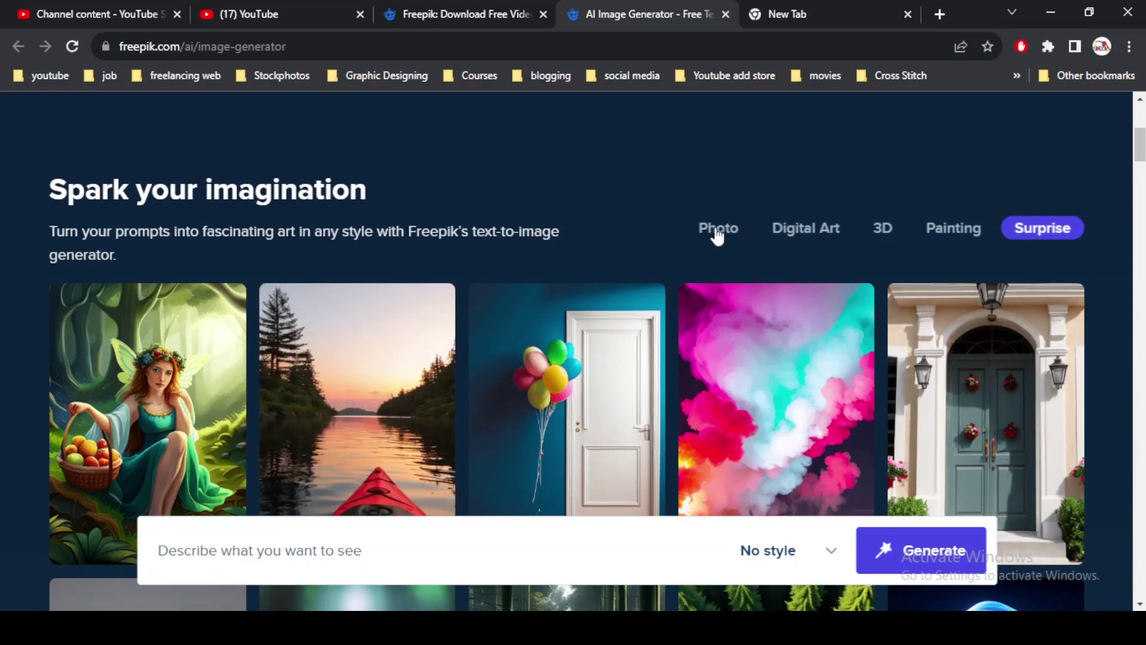
click(718, 233)
click(831, 232)
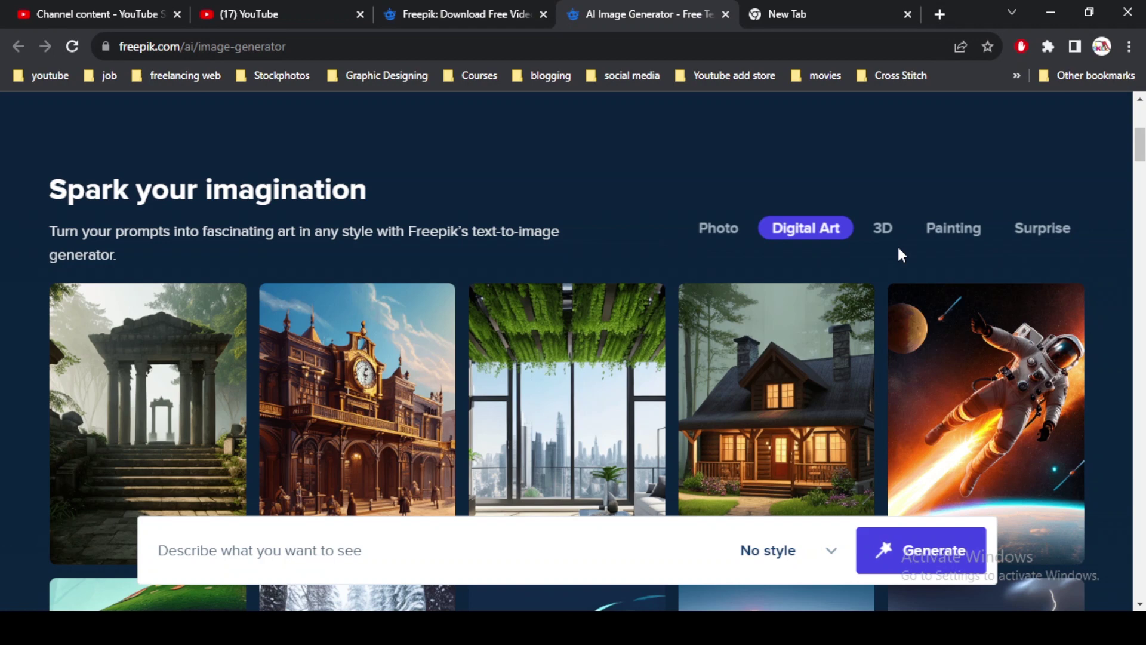
click(888, 234)
click(967, 234)
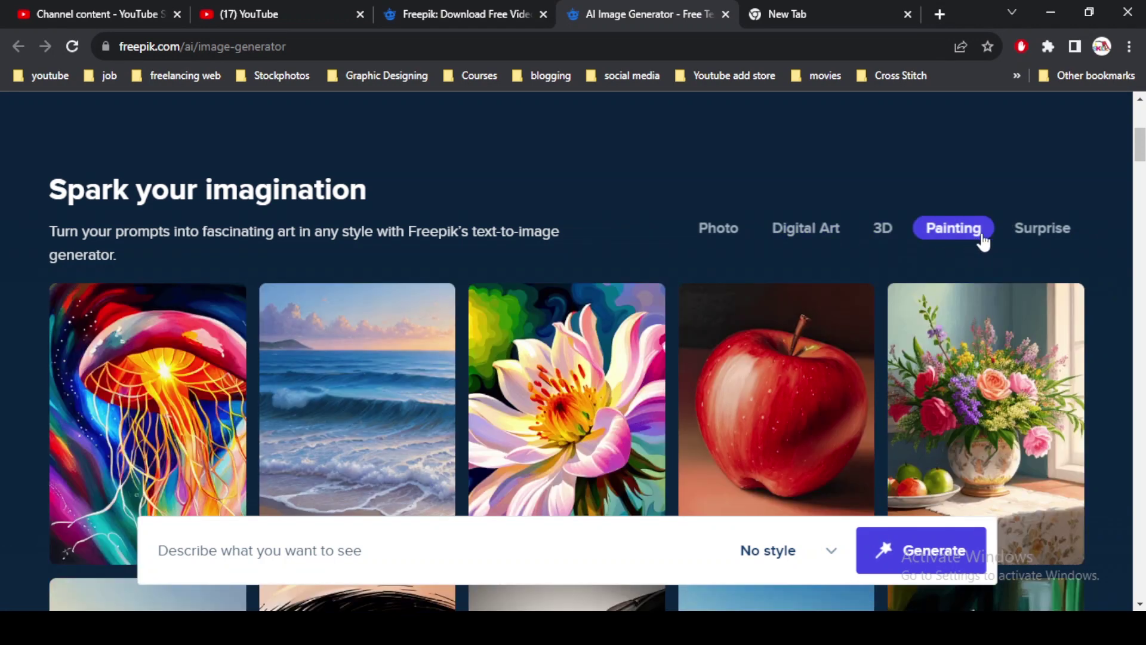
click(1039, 234)
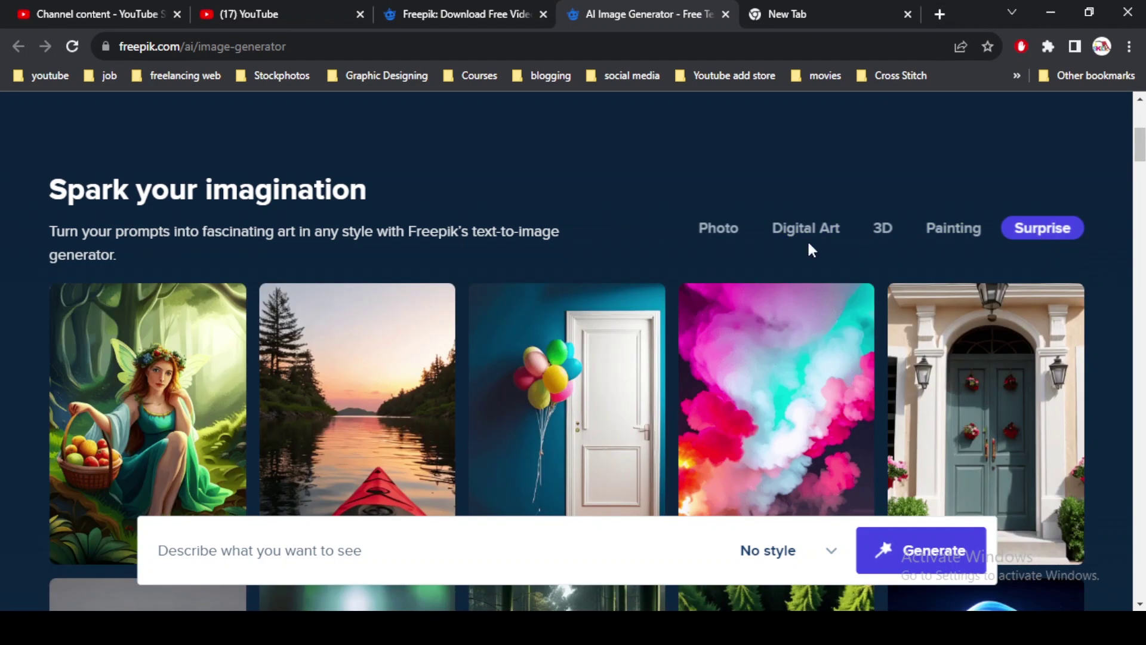
click(717, 234)
scroll(666, 271, down, 1)
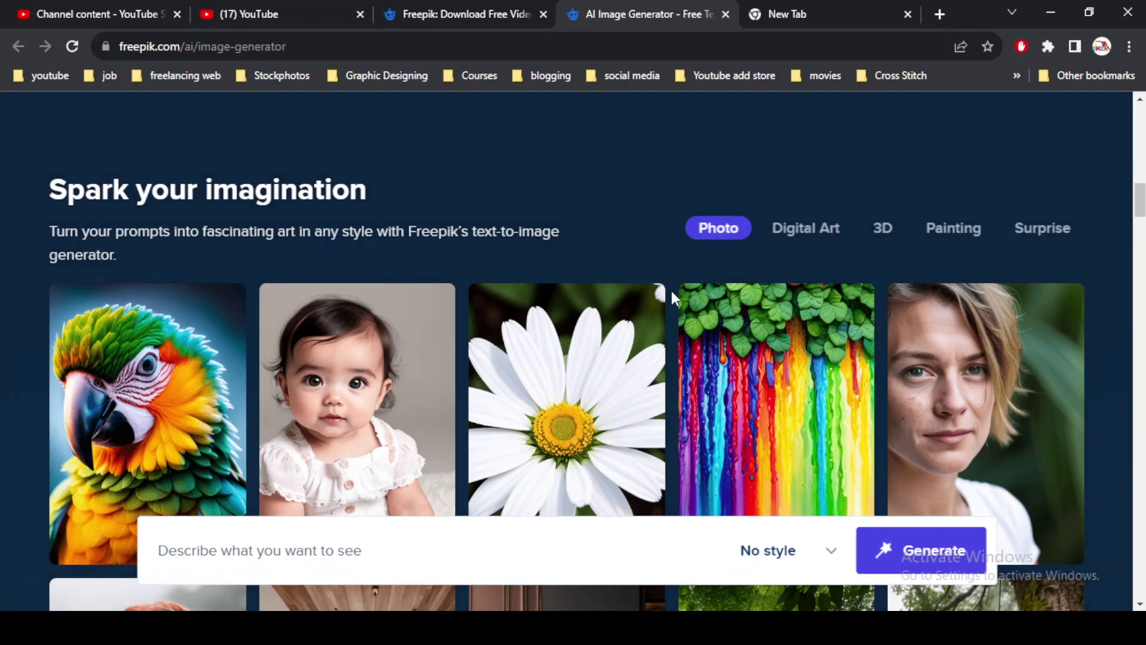
scroll(672, 287, down, 4)
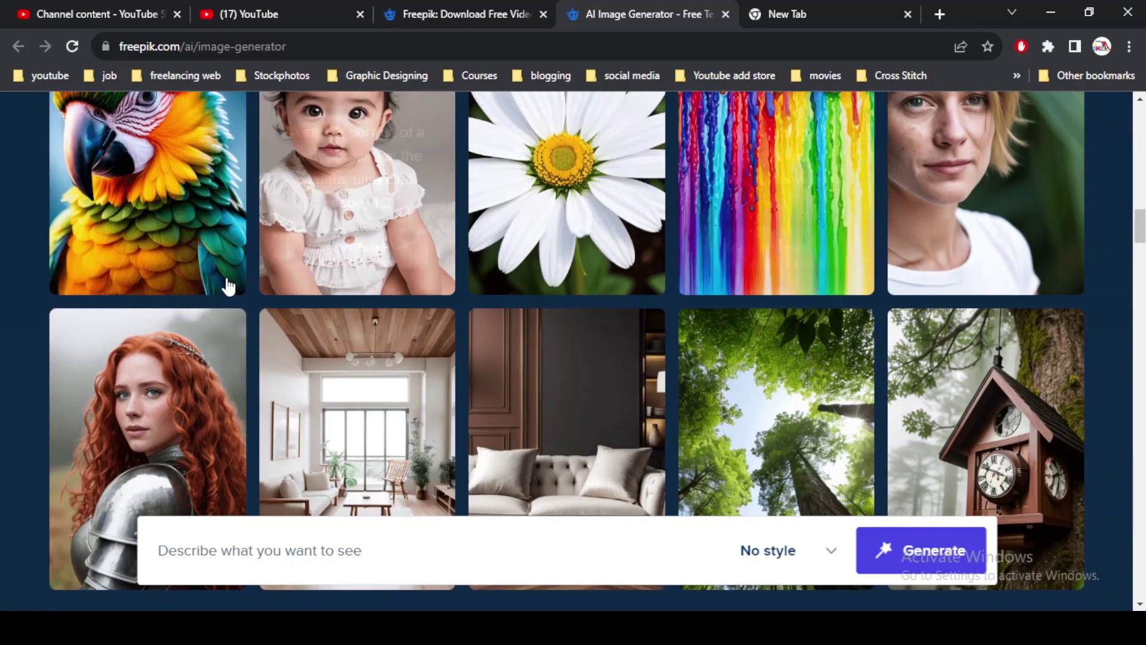
scroll(464, 322, down, 4)
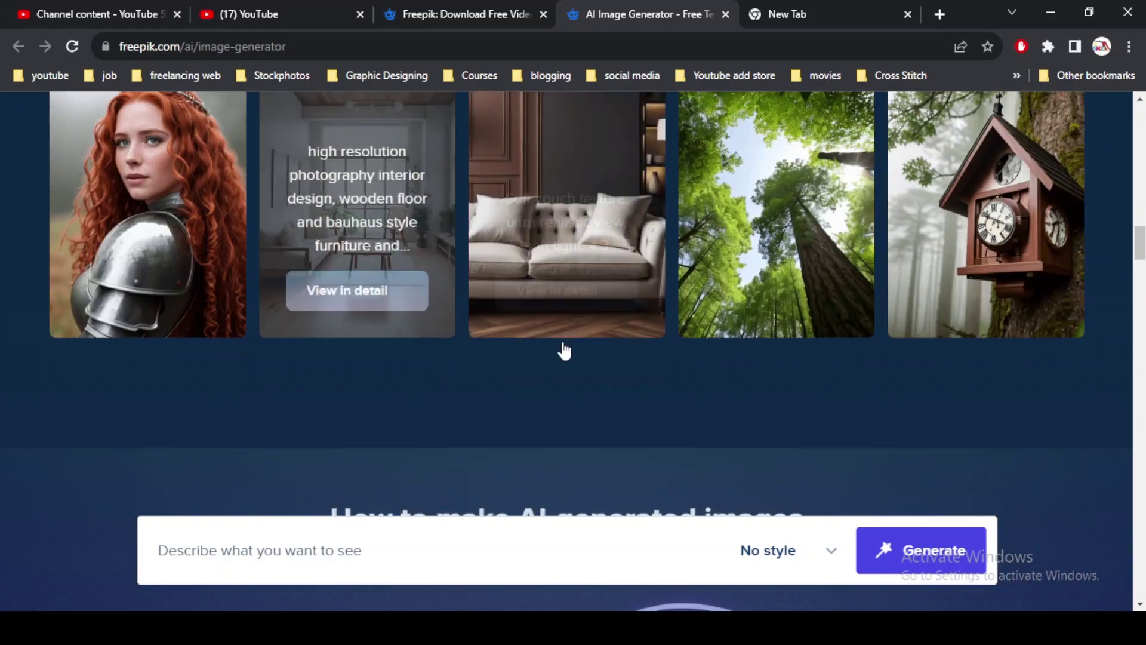
scroll(696, 439, up, 8)
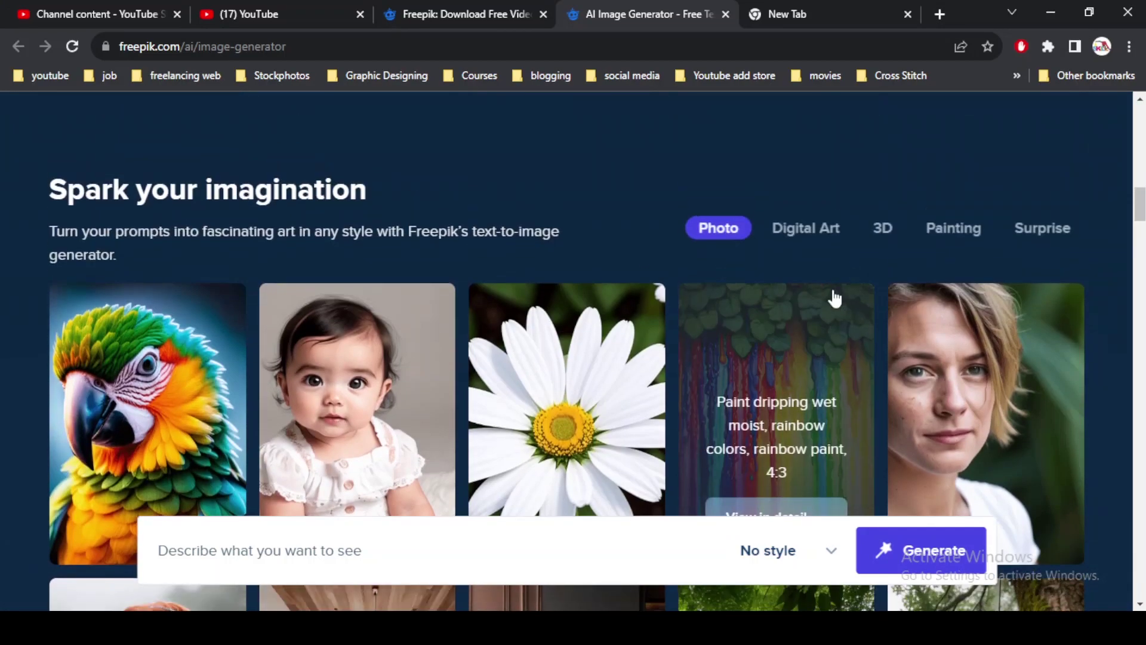
click(807, 230)
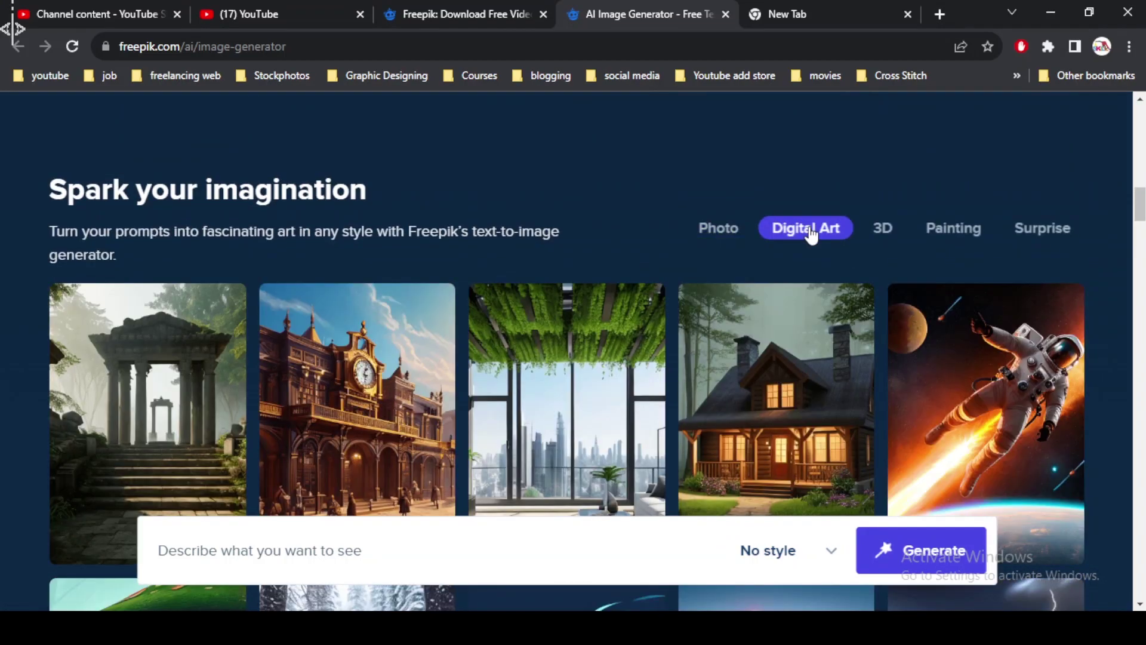
scroll(683, 428, down, 2)
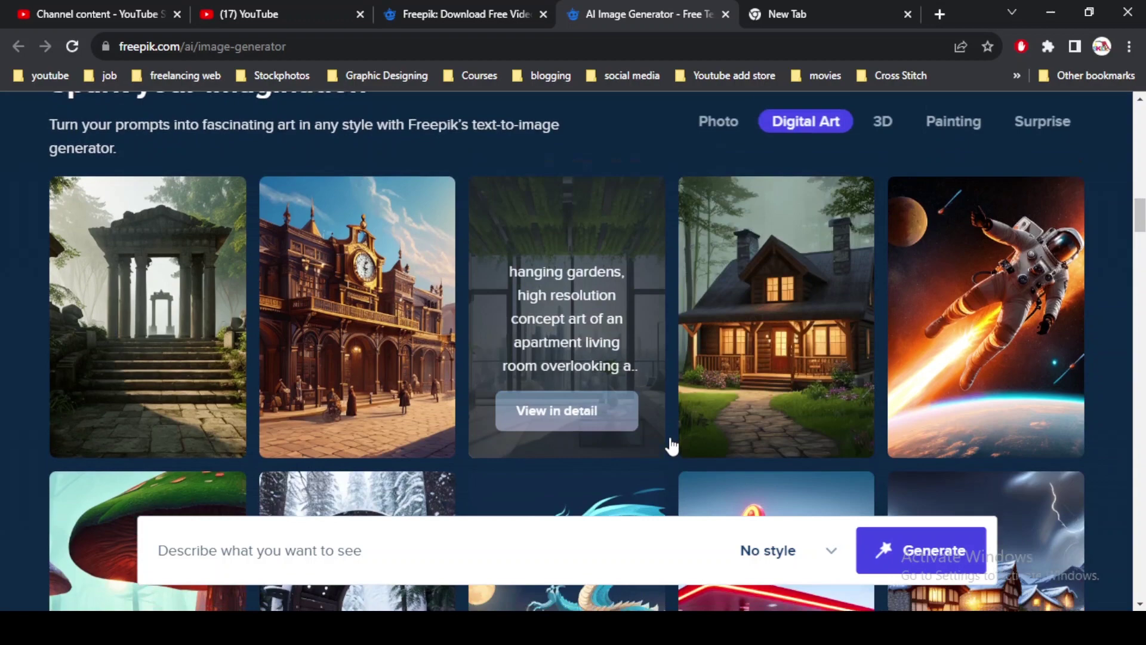
scroll(670, 448, down, 4)
scroll(671, 446, up, 3)
scroll(672, 446, up, 3)
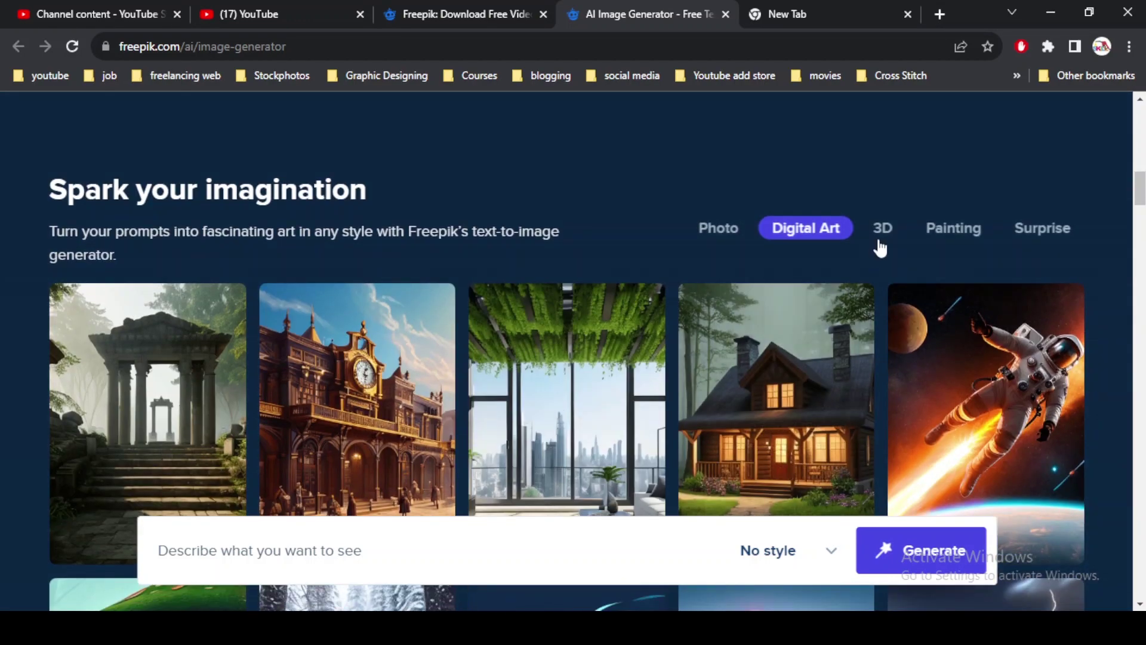
click(880, 232)
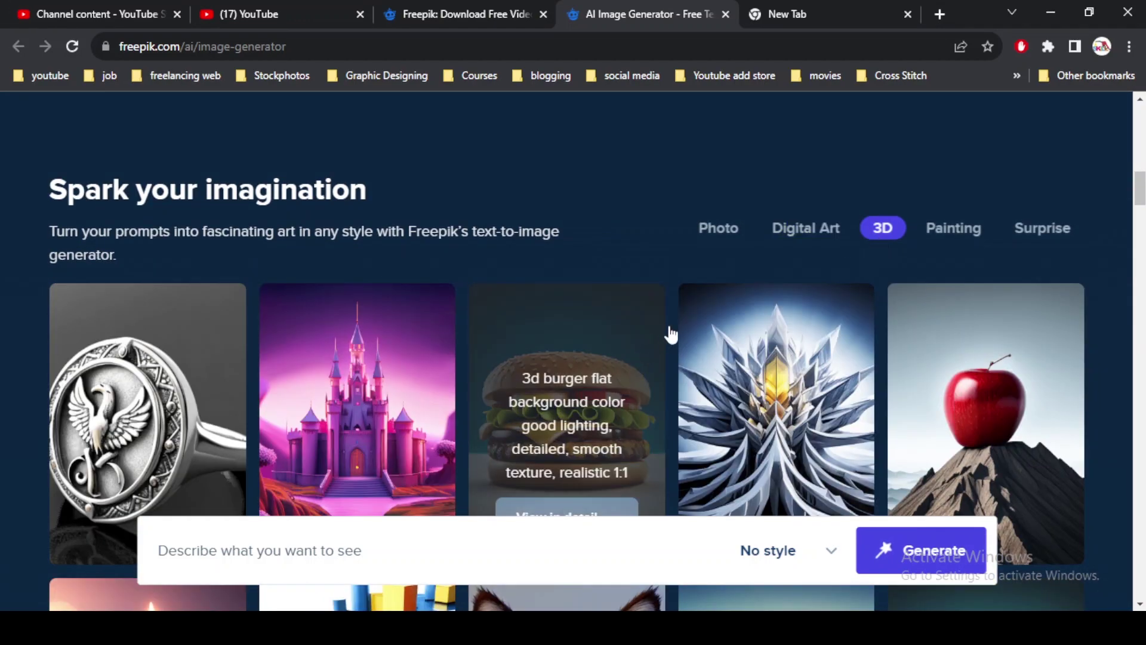
scroll(671, 332, down, 4)
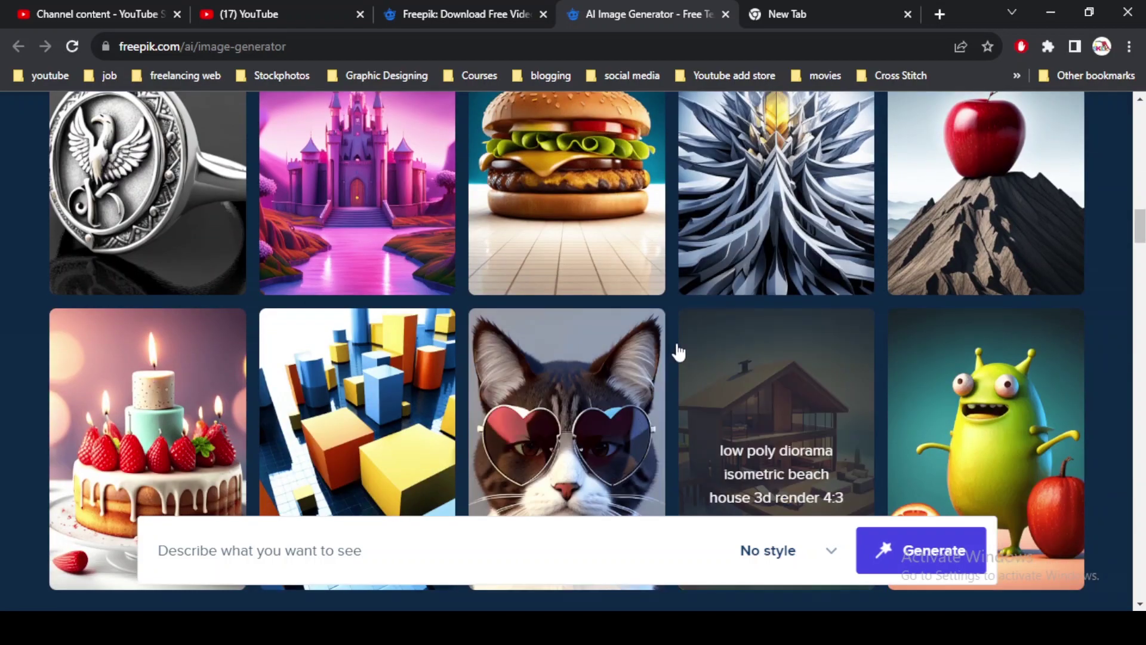
scroll(675, 353, down, 3)
scroll(675, 366, up, 8)
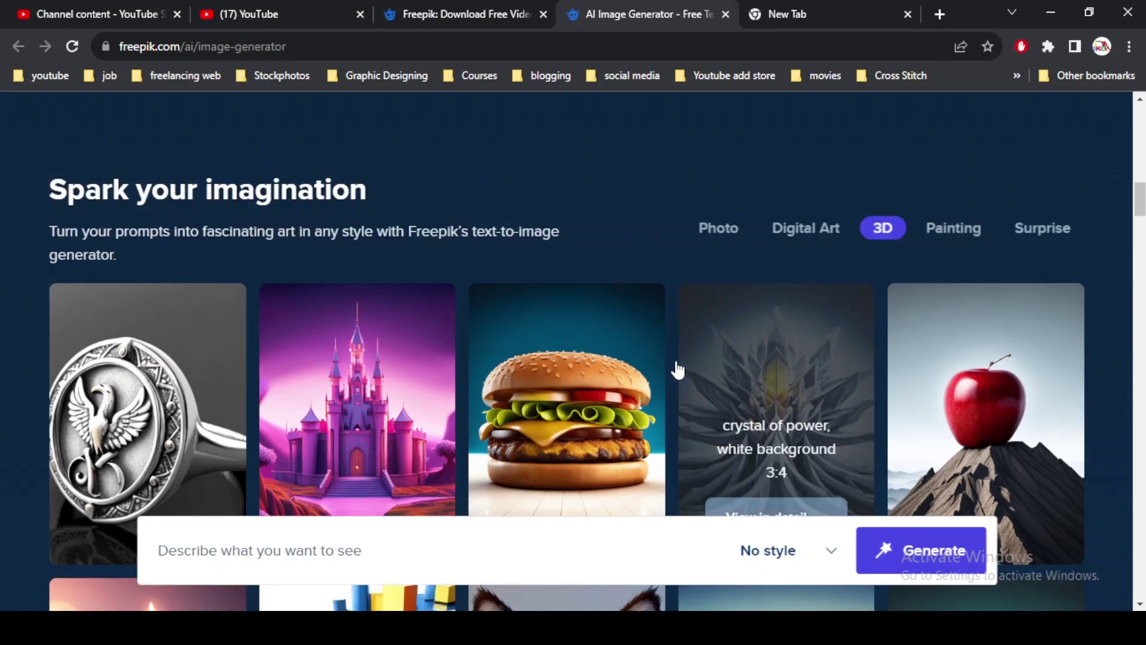
click(955, 236)
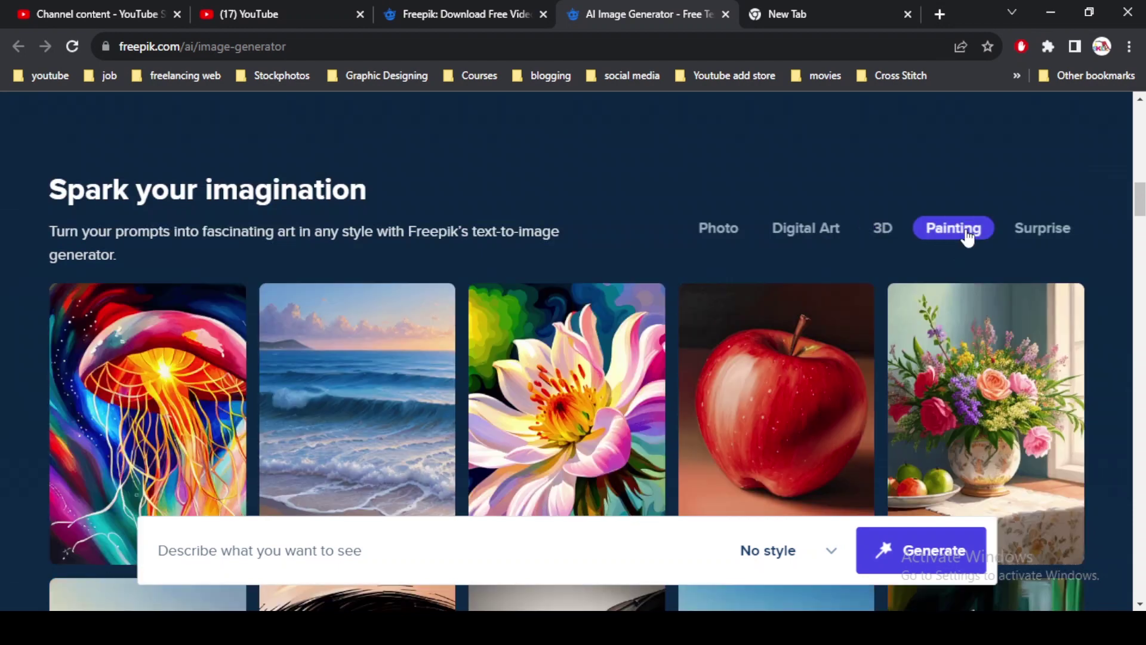
click(1045, 236)
scroll(883, 322, down, 2)
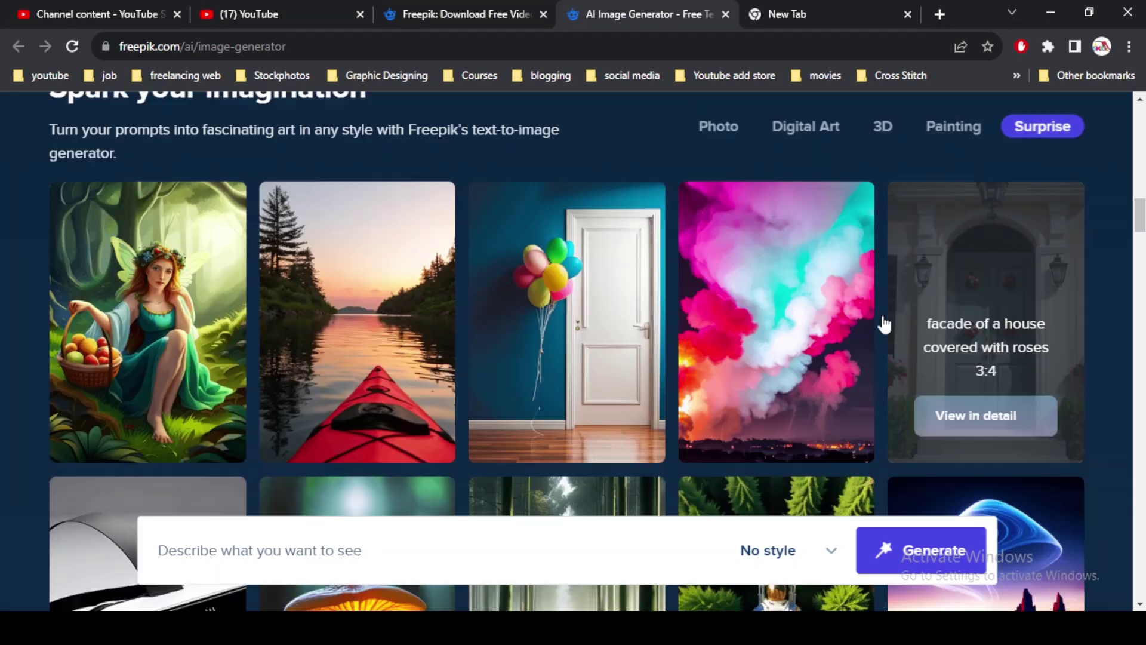
scroll(883, 325, down, 10)
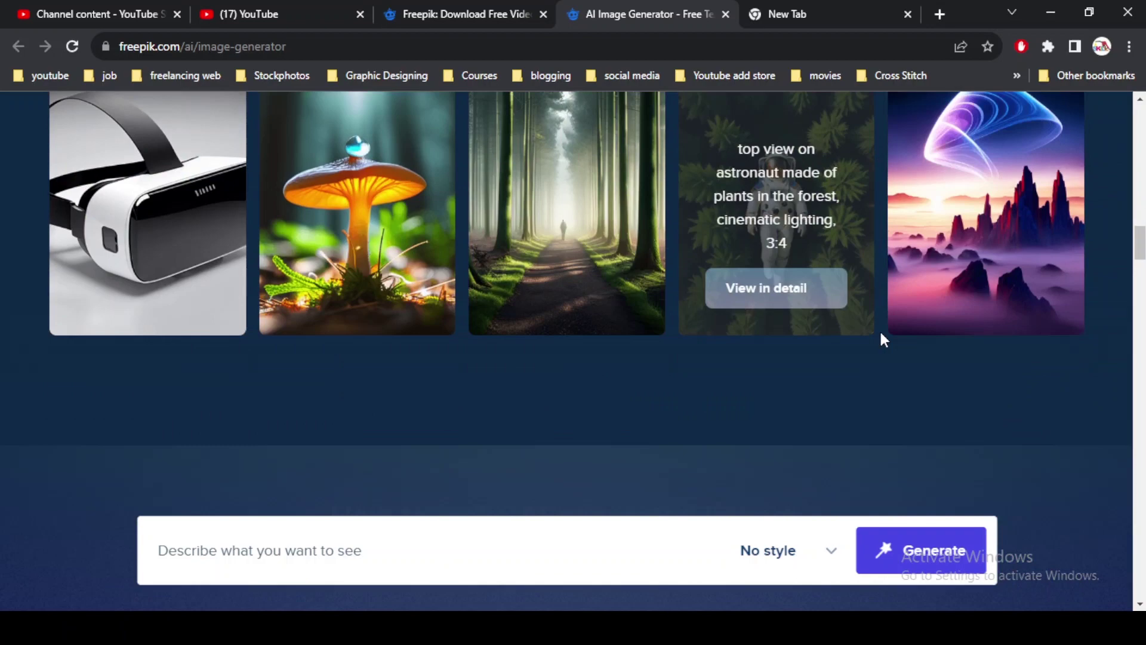
scroll(877, 344, up, 3)
scroll(875, 343, up, 7)
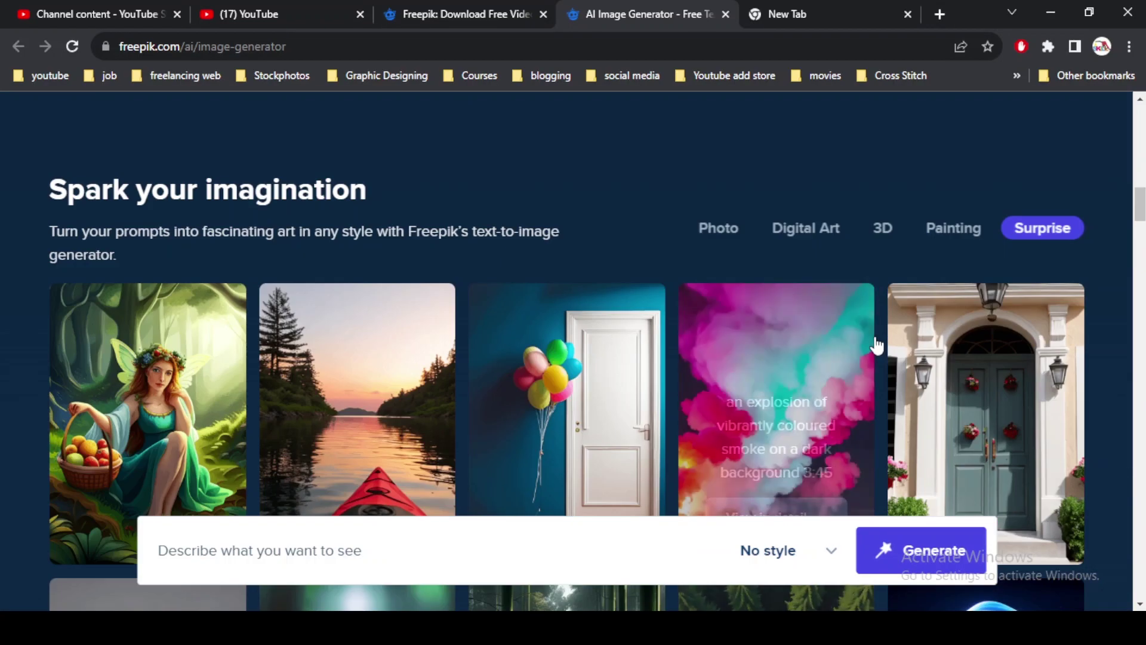
scroll(877, 345, down, 3)
scroll(876, 345, down, 3)
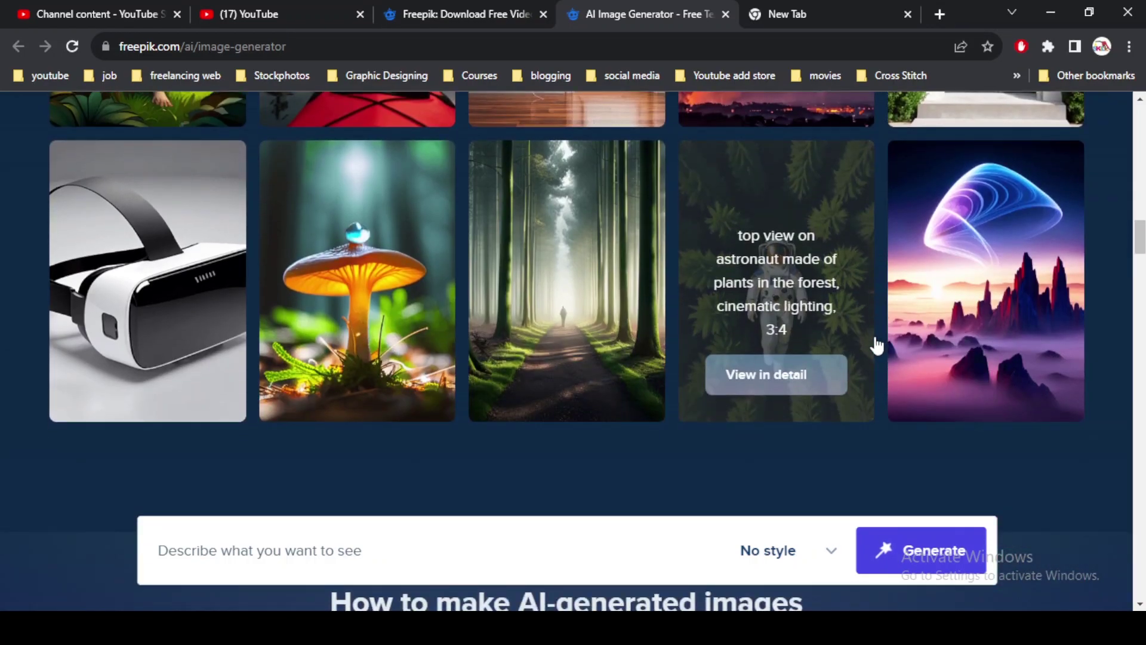
scroll(876, 363, up, 7)
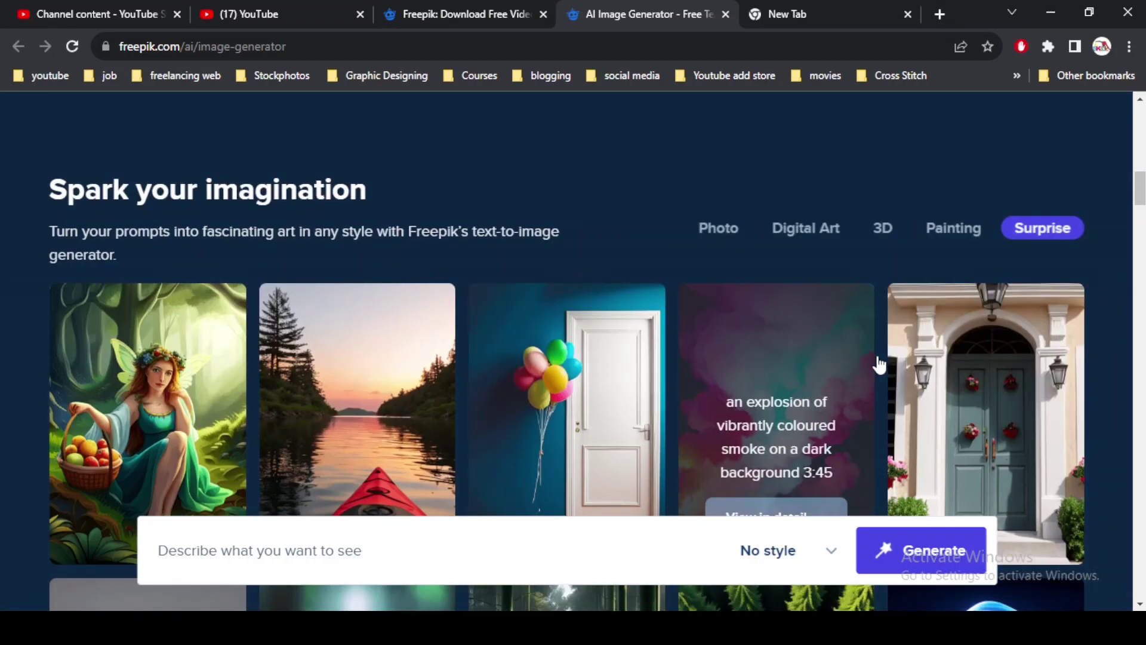
Show the Digital Art examples and open the forest cottage sample's detail view
click(821, 237)
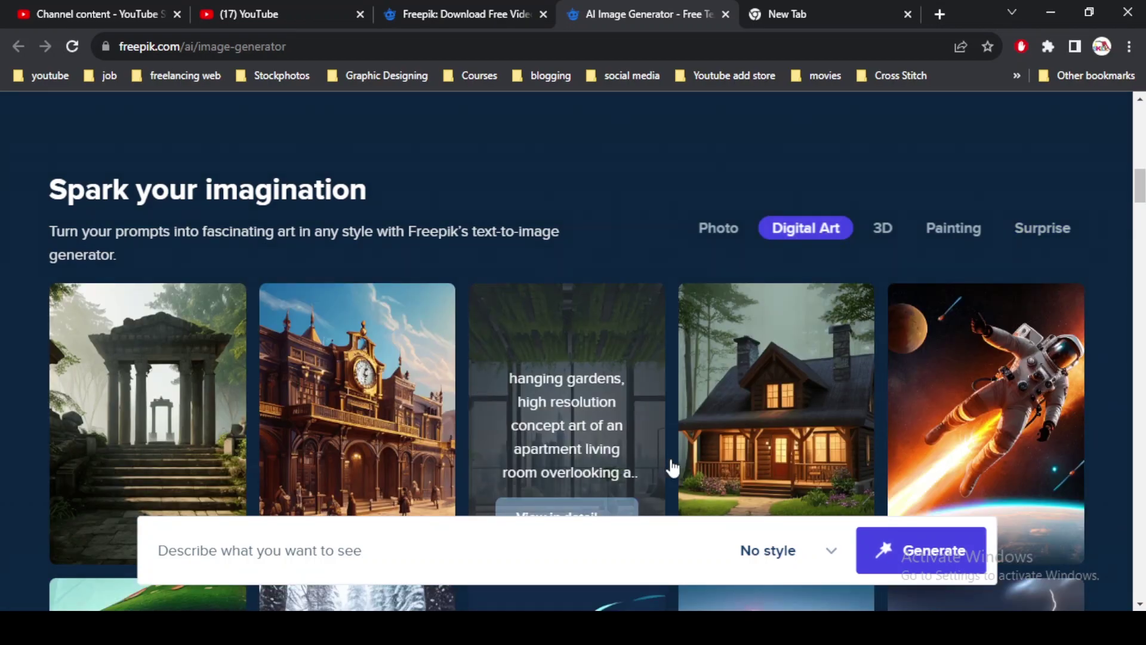
scroll(668, 356, down, 8)
scroll(668, 358, up, 5)
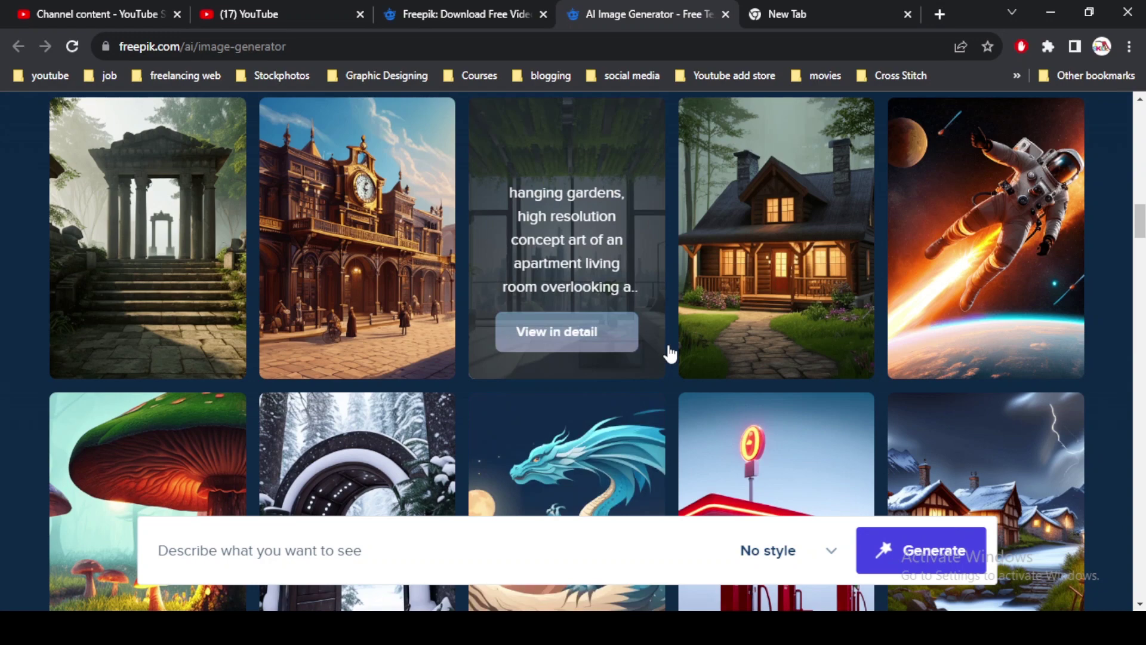
scroll(669, 357, down, 3)
scroll(639, 358, up, 6)
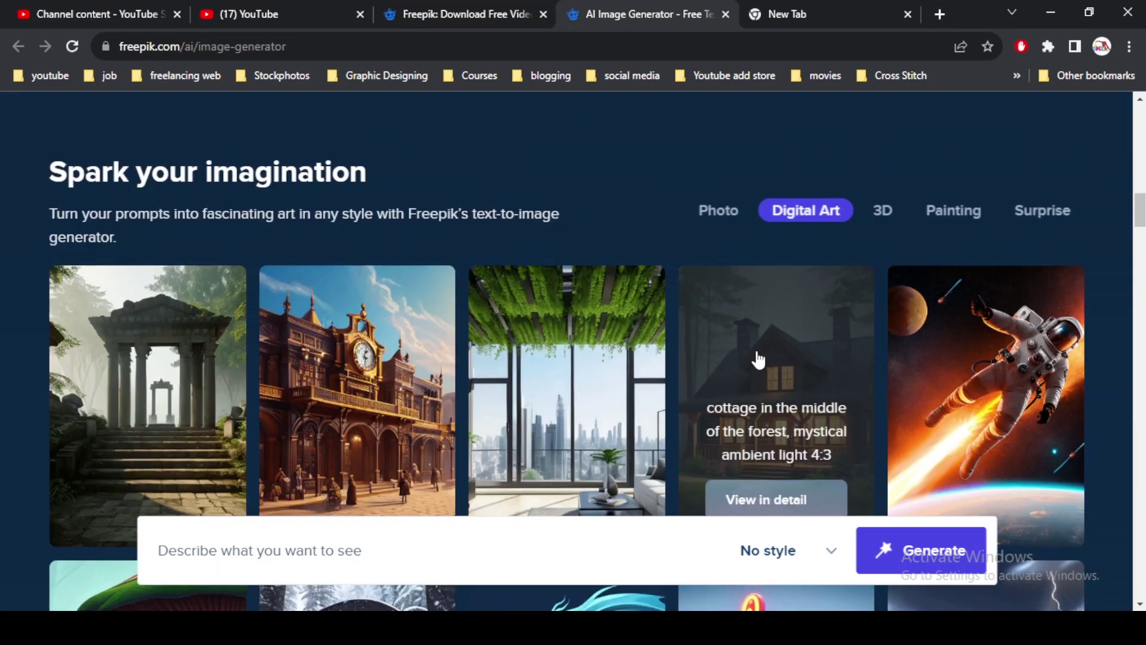
click(758, 360)
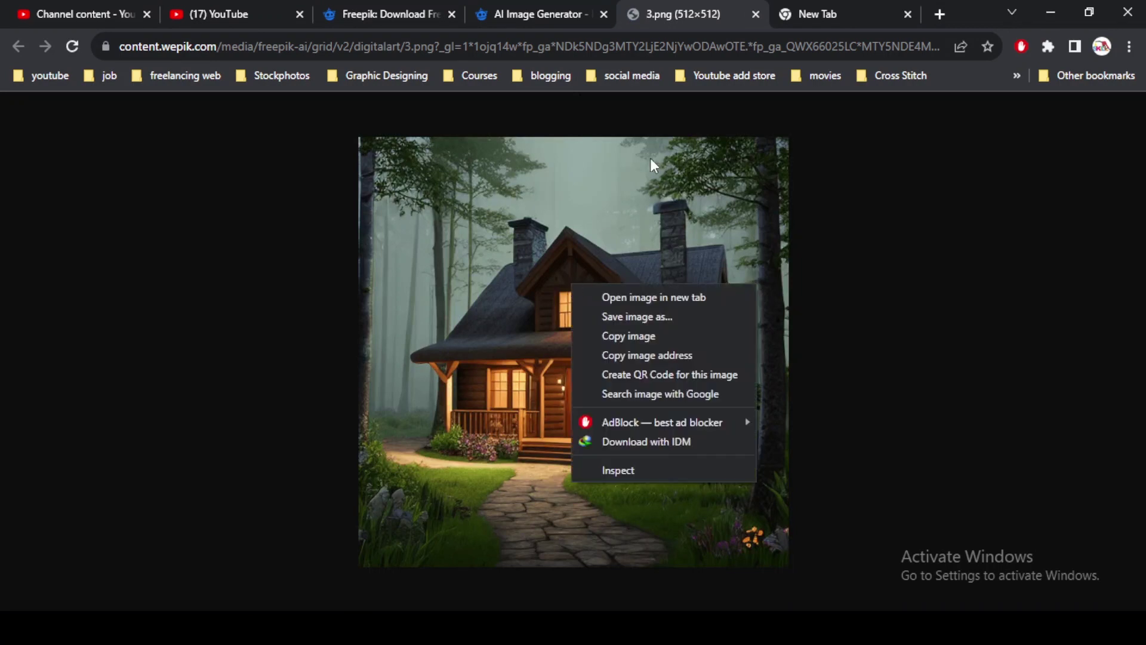
Dismiss the image menu, return to the generator tab and reload it to reach the editor
click(672, 16)
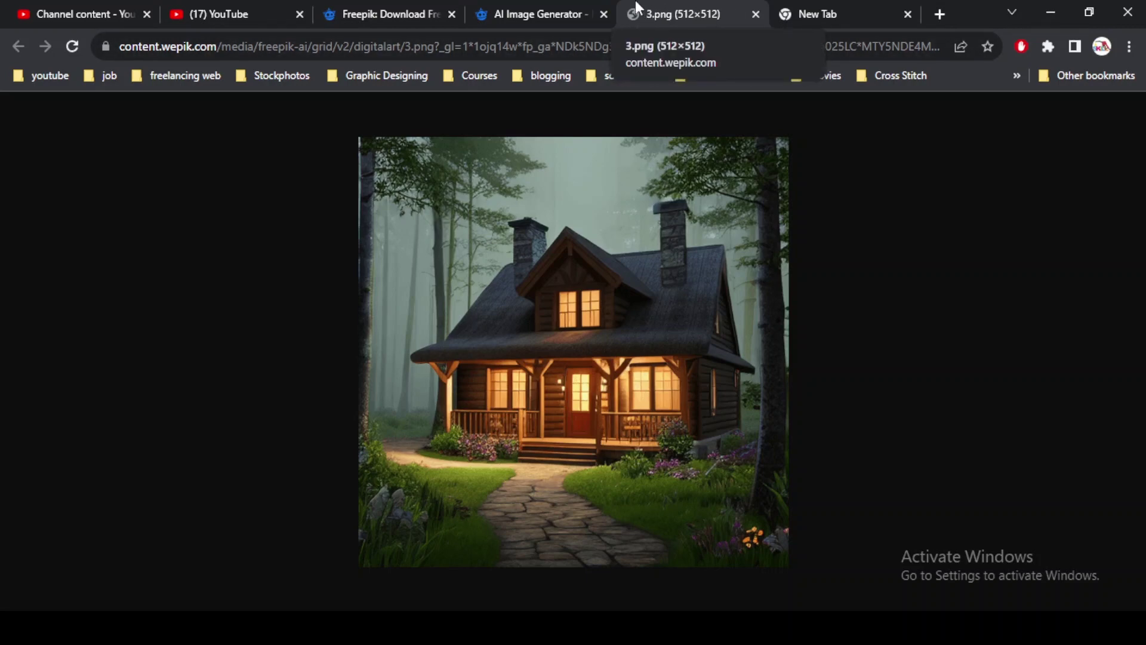
click(570, 14)
right_click(633, 531)
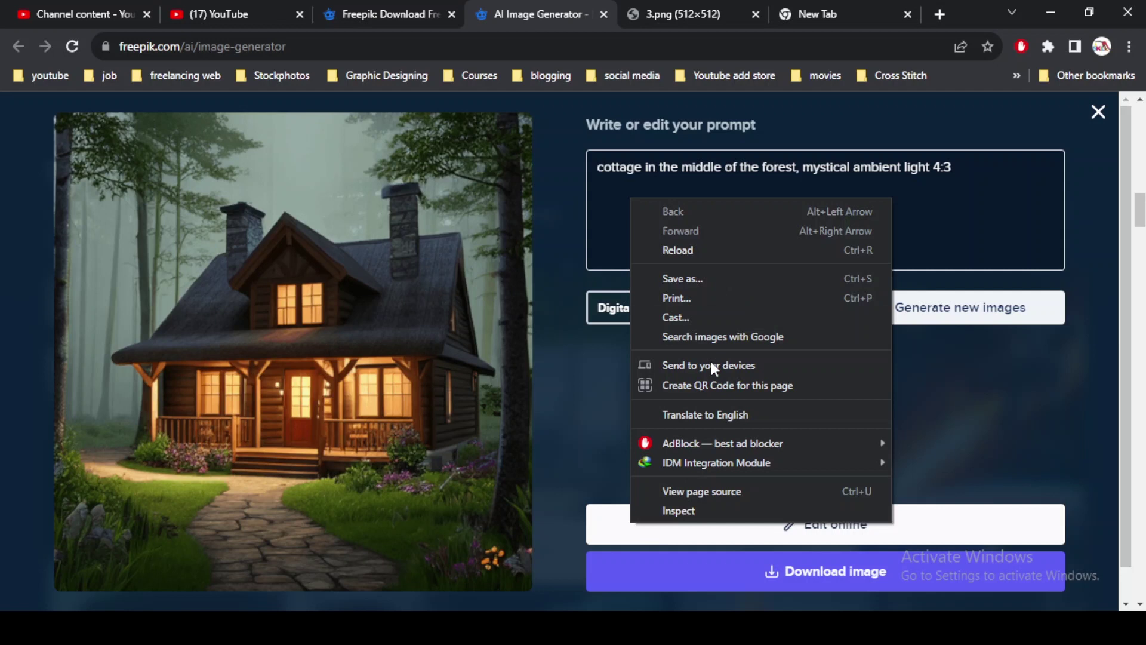
key(ctrl+r)
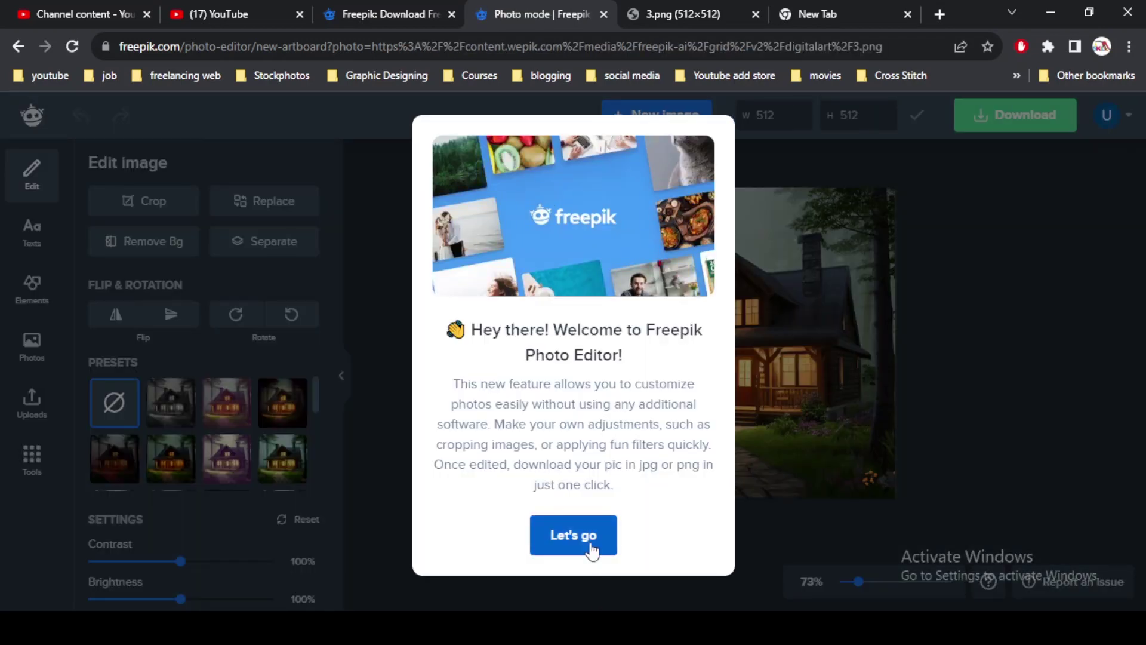
Dismiss the photo editor's welcome message and skip the Crop images tour
click(573, 536)
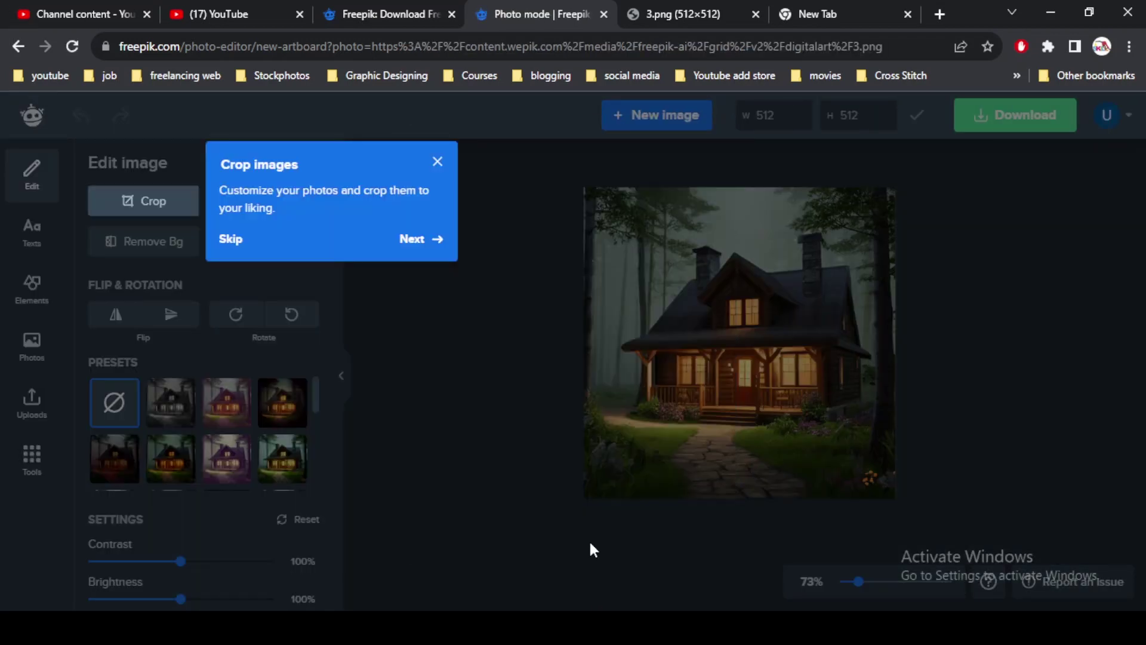
click(437, 161)
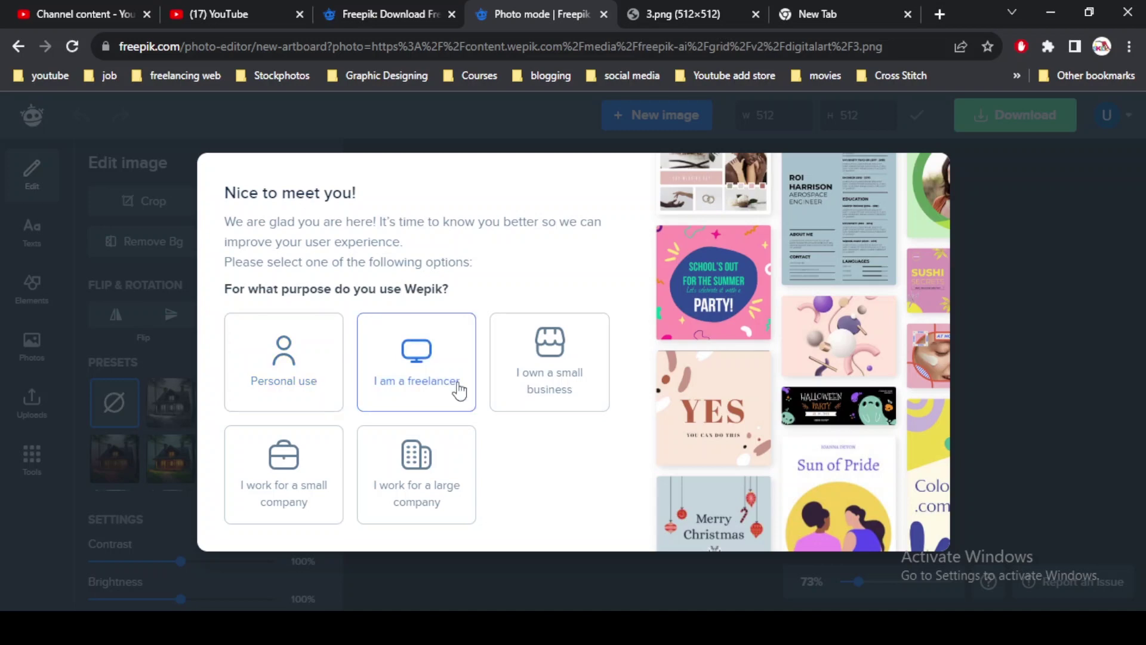
Answer the survey, then try several presets and settle on the dark preset for the cottage
click(307, 378)
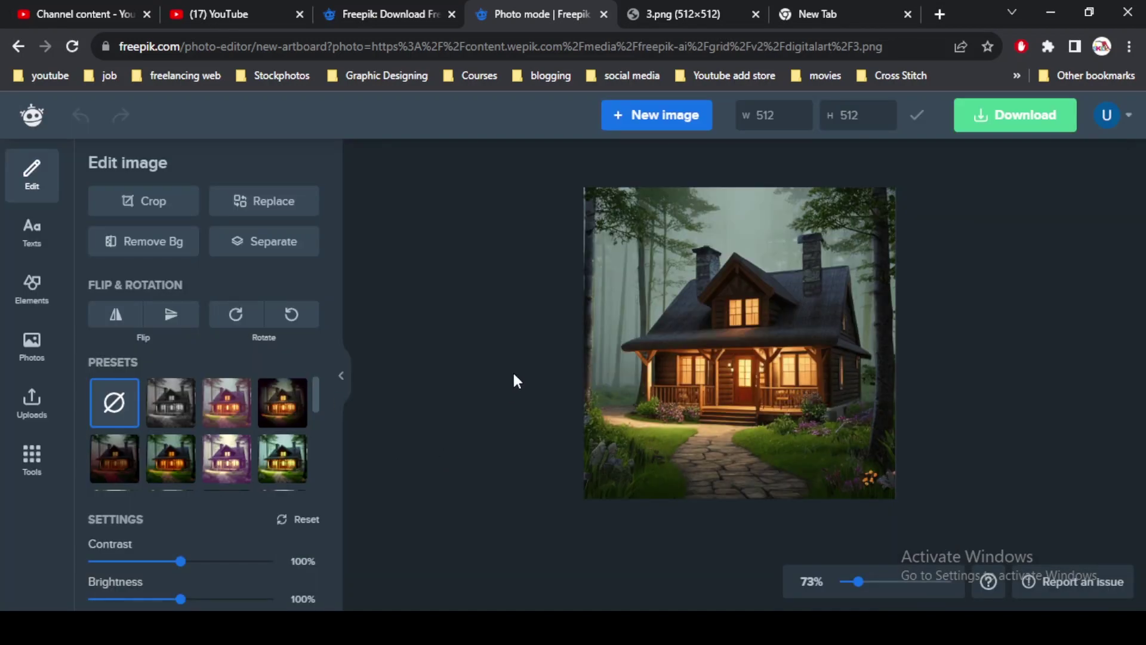
click(220, 412)
click(267, 406)
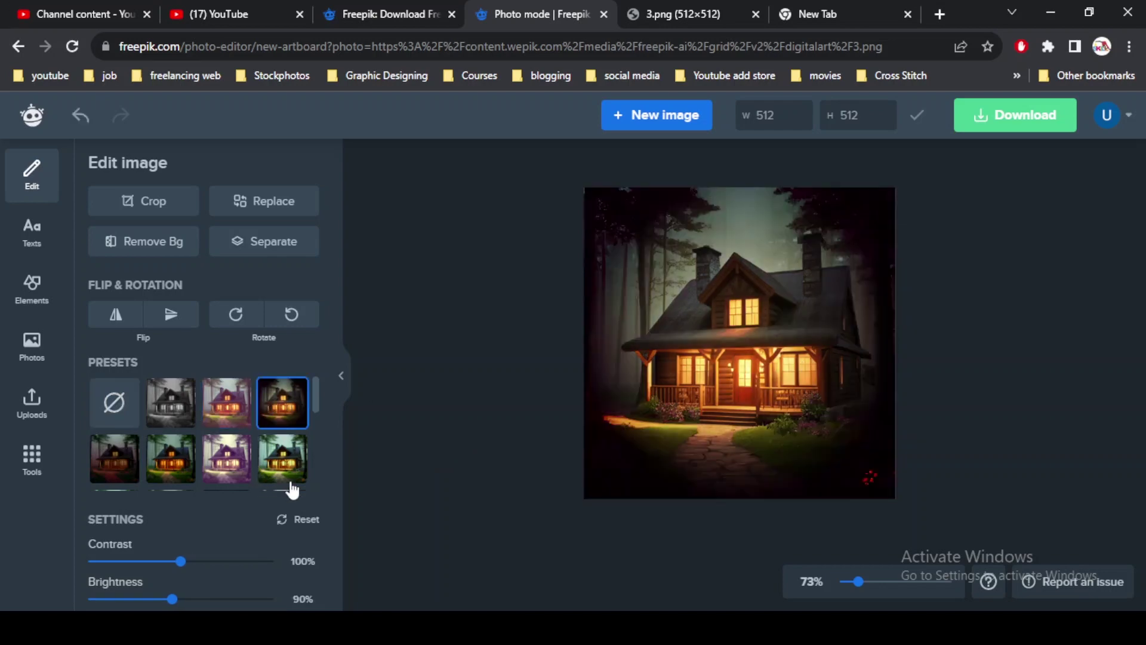
click(287, 477)
click(239, 475)
click(282, 405)
click(176, 479)
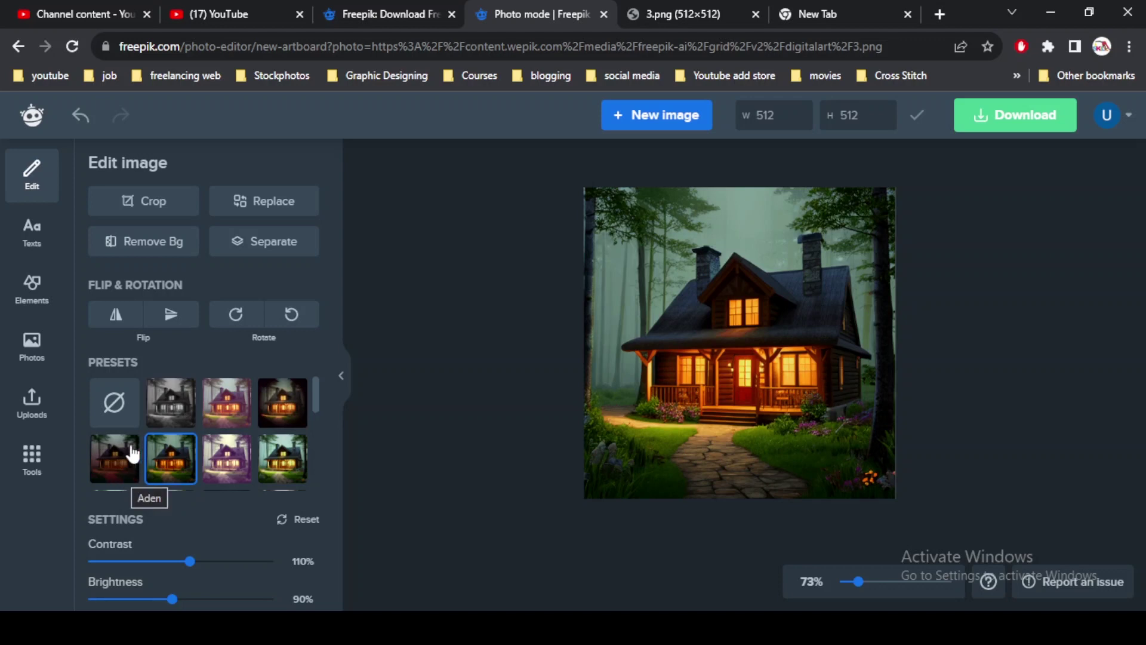
click(113, 470)
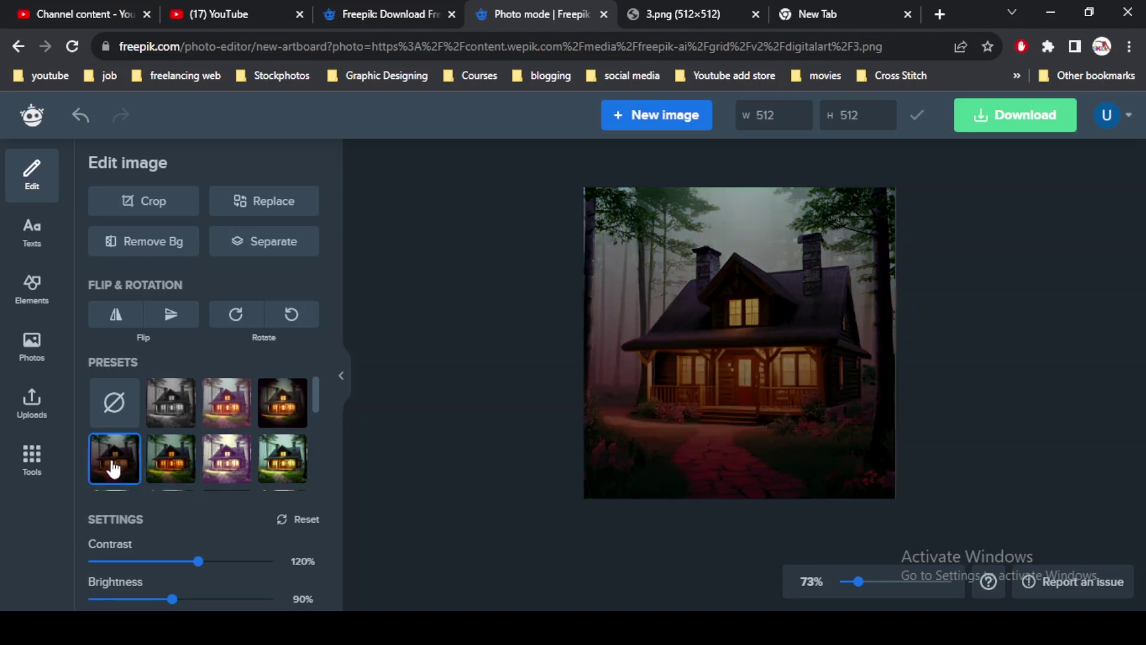
click(235, 420)
click(271, 415)
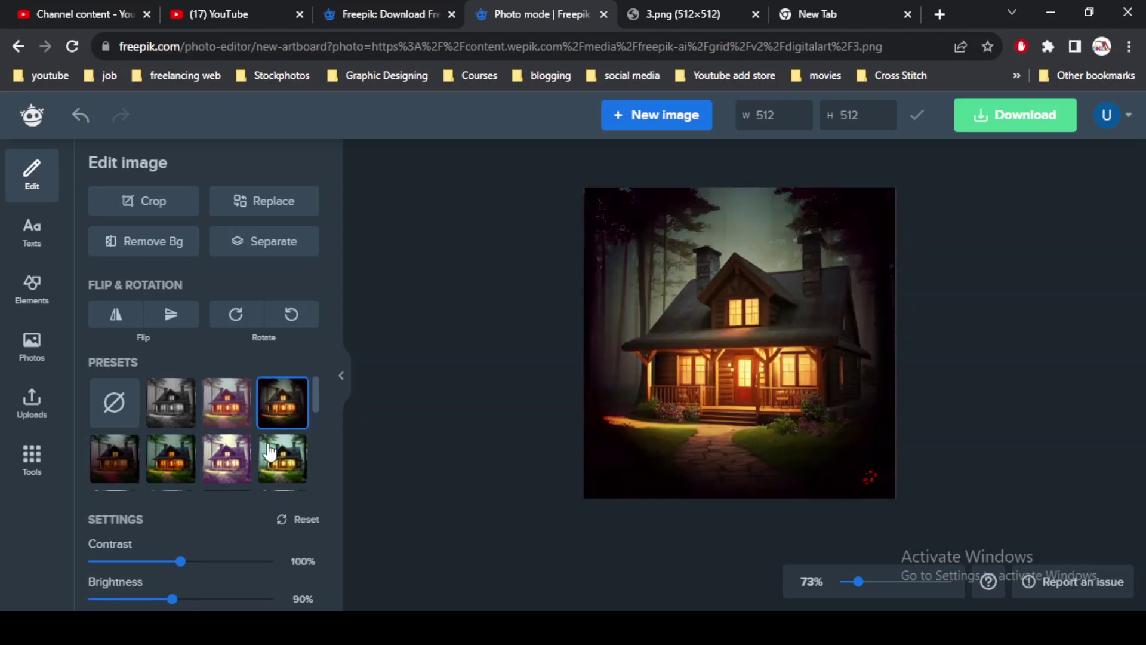
Raise brightness to 121%, reset contrast to 100%, then leave the editor for the generator
scroll(271, 447, down, 3)
scroll(203, 454, down, 1)
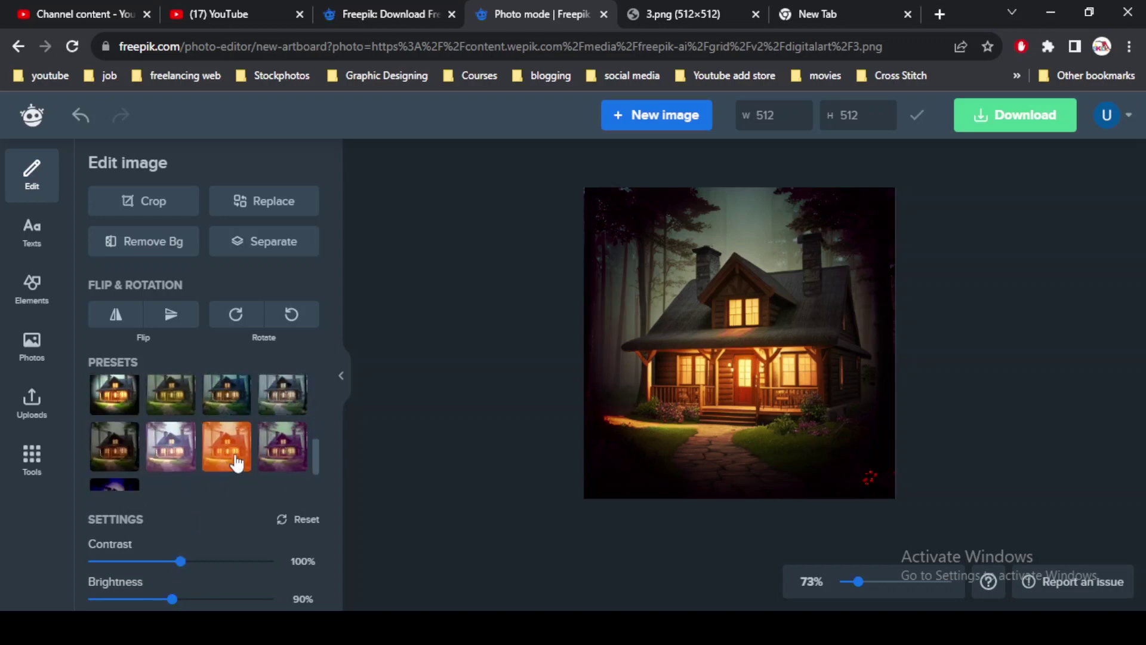
drag(172, 599, 198, 600)
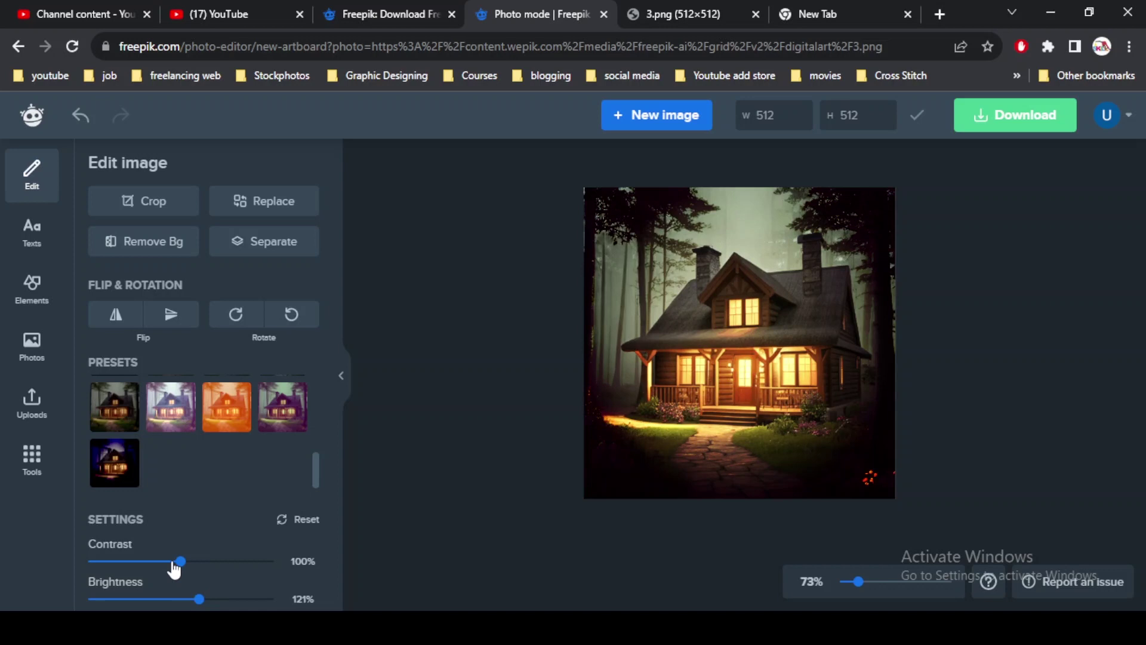
mouse_move(180, 561)
mouse_down()
mouse_move(153, 561)
mouse_move(180, 561)
mouse_up()
click(385, 13)
click(562, 9)
click(80, 115)
click(18, 46)
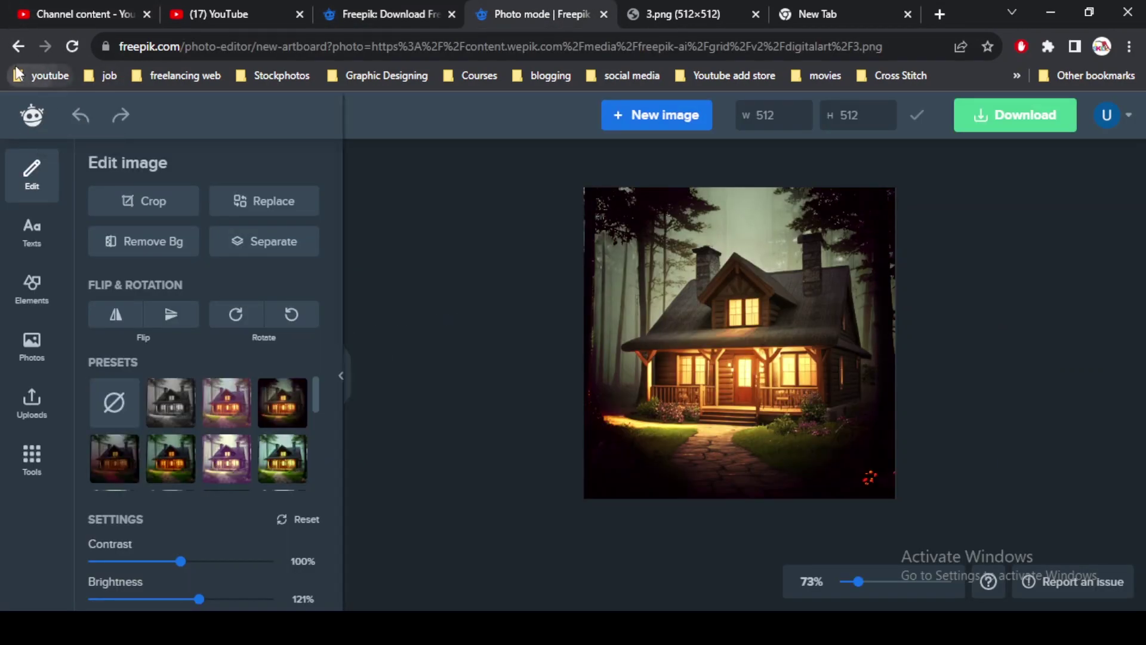
click(655, 144)
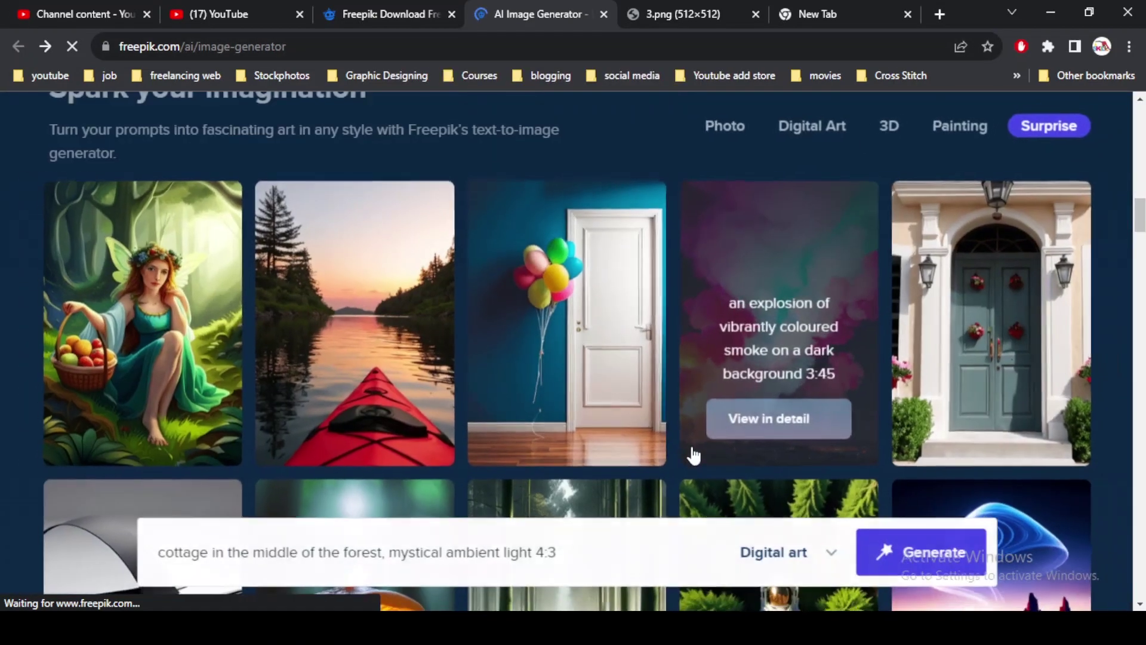
Prefix the prompt with '3' so it reads '3 cottage in the middle of the forest…' and submit
scroll(693, 465, up, 2)
key(ctrl+a)
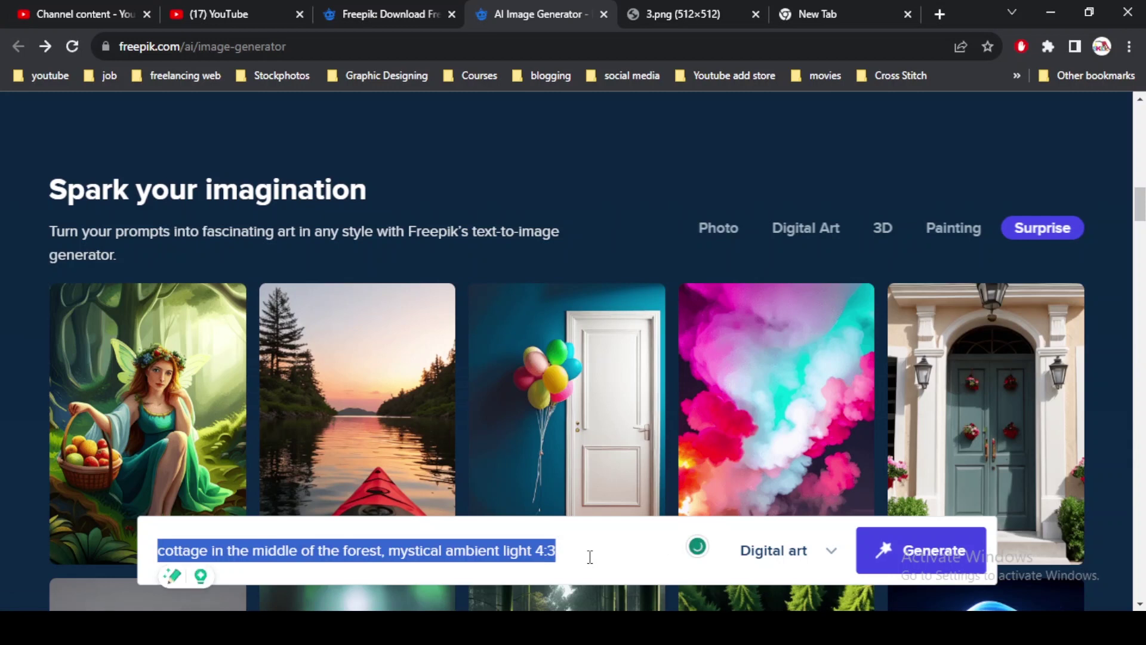
click(590, 556)
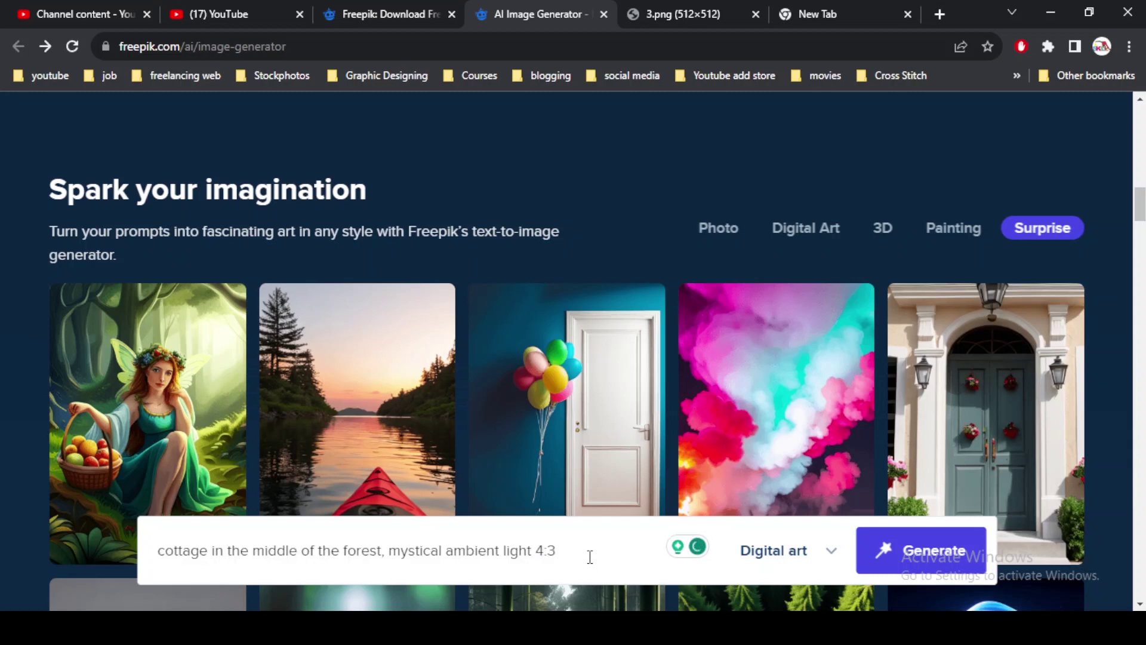
drag(590, 556, 422, 552)
click(153, 558)
text(3)
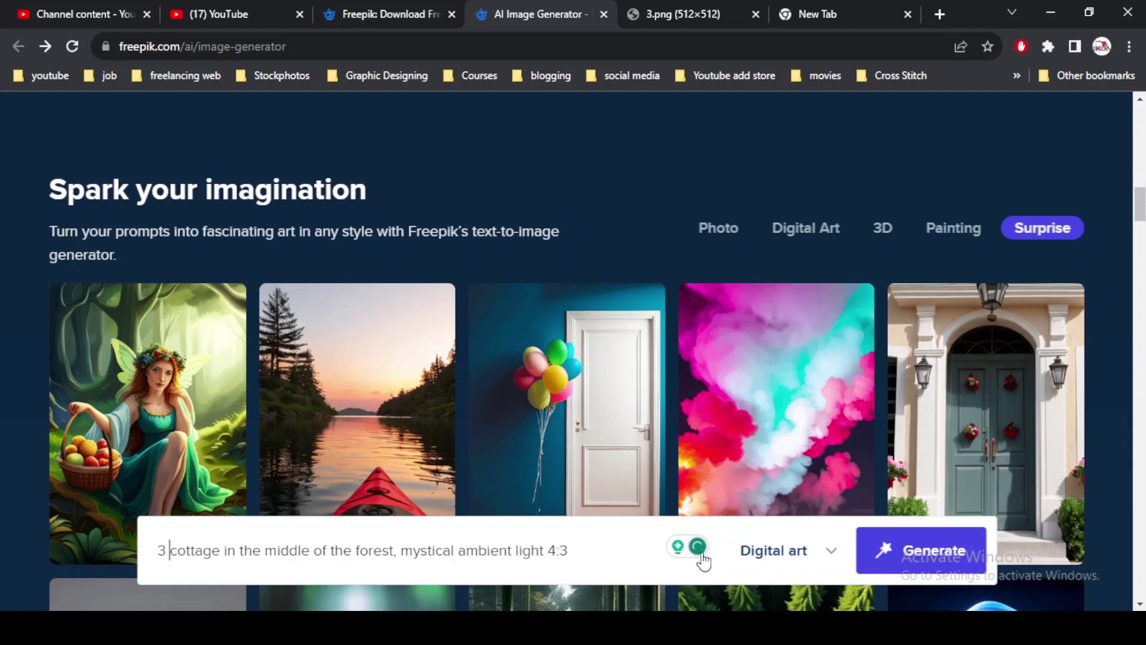
key(Return)
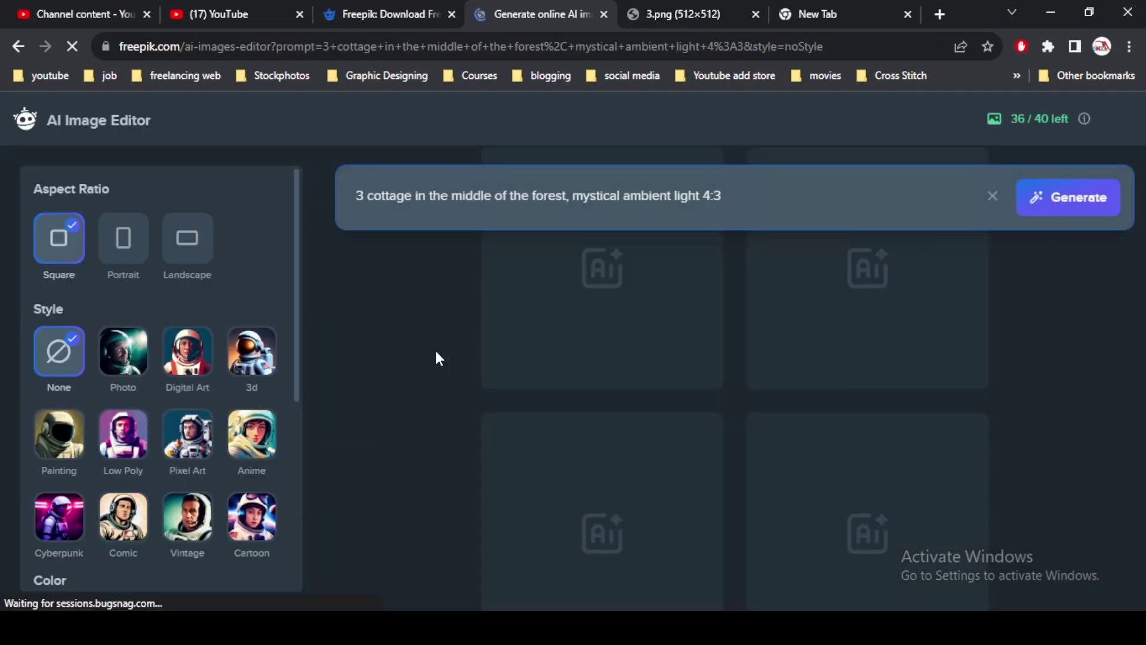
Generate from the '3 cottage' prompt and page through the three cottage results enlarged
click(1067, 206)
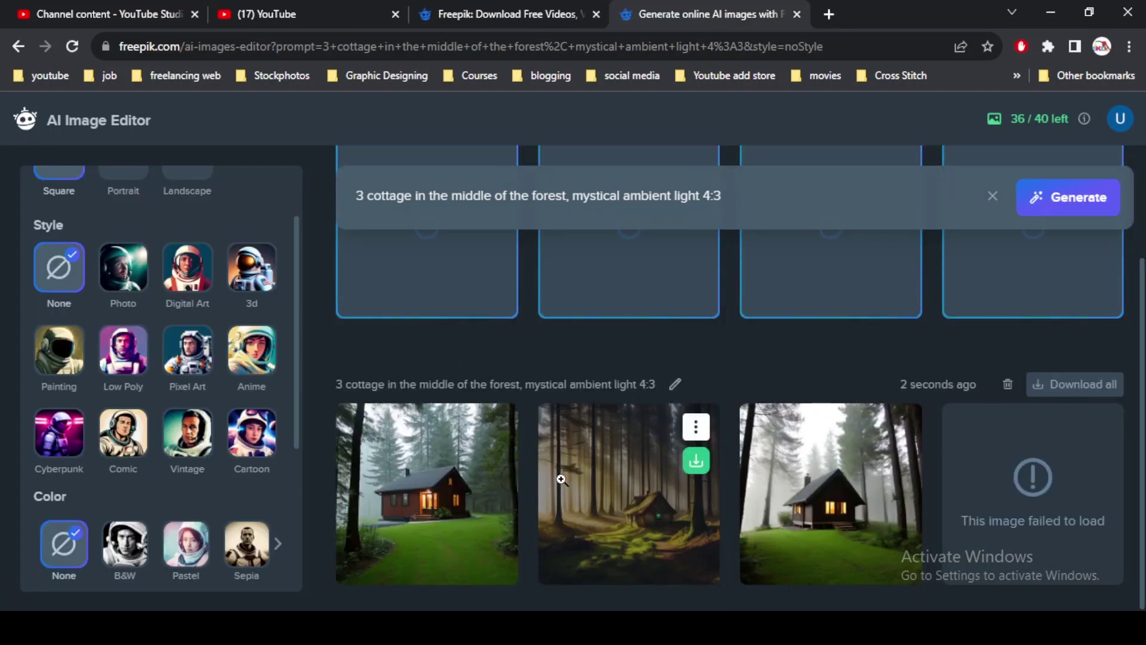
click(414, 534)
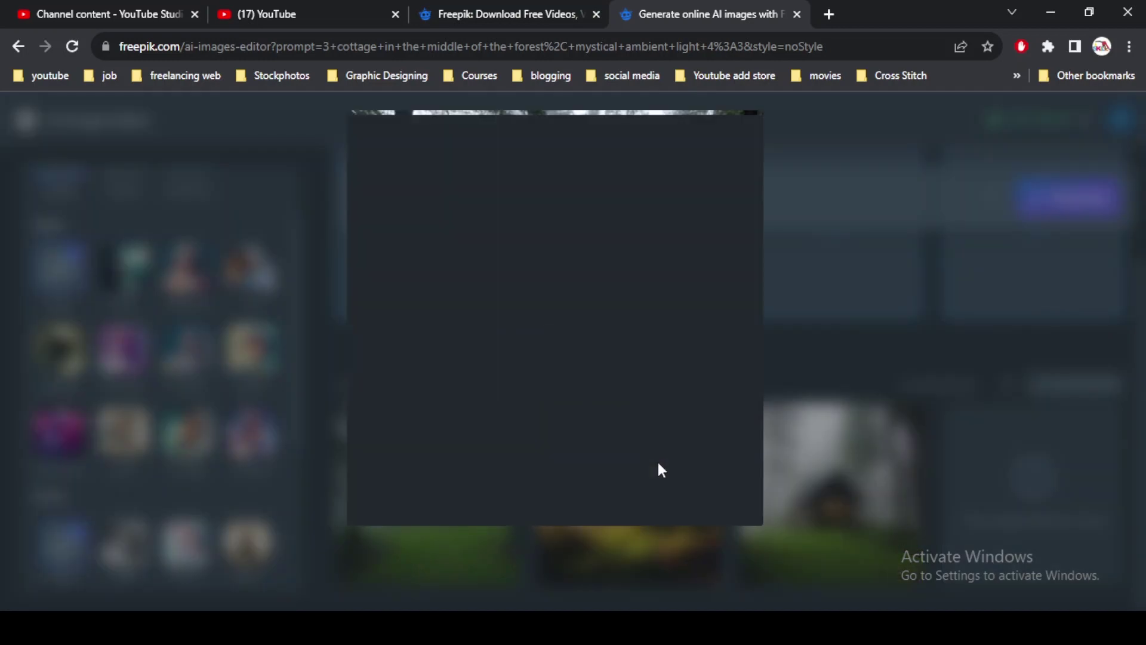
click(830, 359)
click(661, 523)
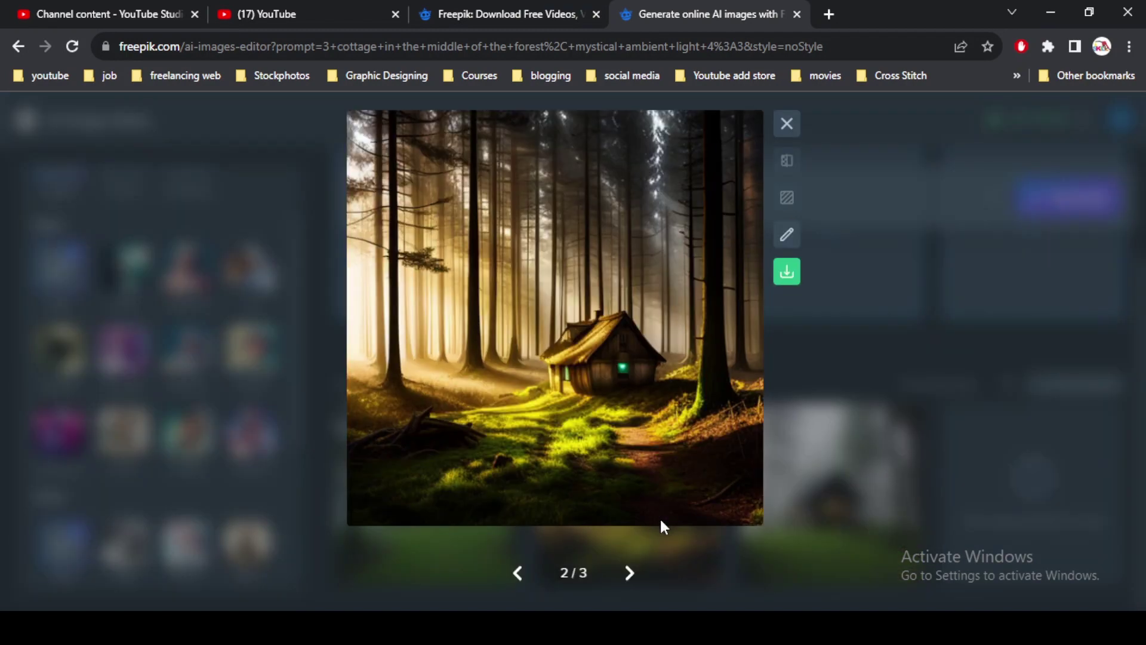
click(632, 575)
click(517, 574)
click(508, 576)
click(627, 576)
click(628, 574)
click(515, 576)
click(927, 358)
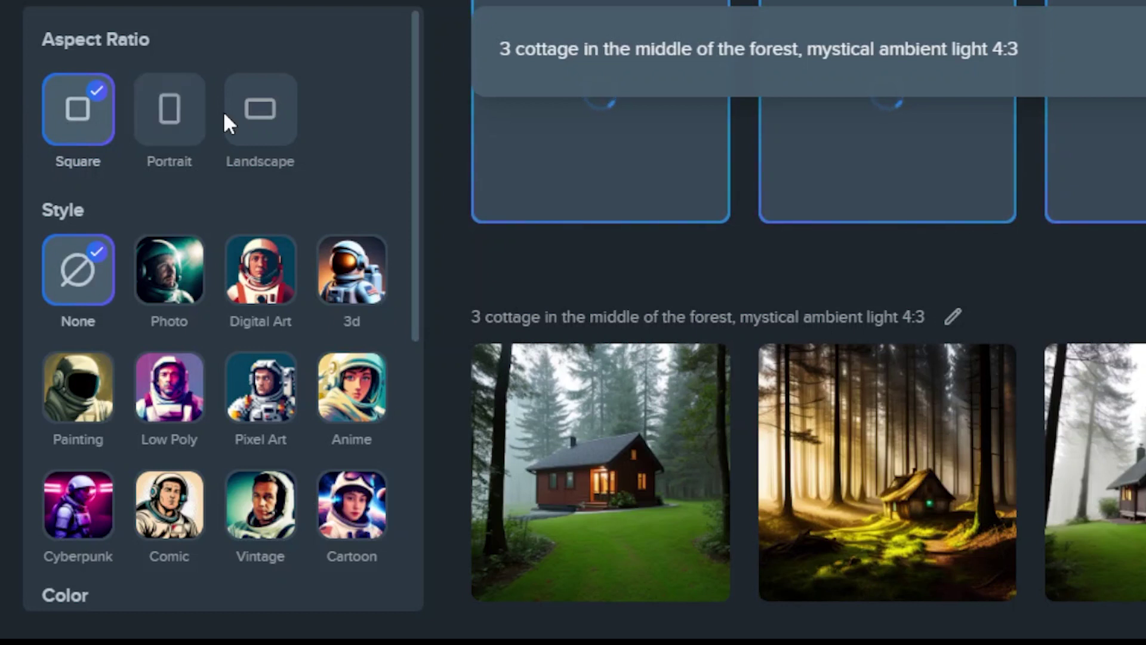
Try the format and style options, choosing Pixel Art as the image style
click(262, 123)
click(172, 134)
scroll(356, 163, down, 1)
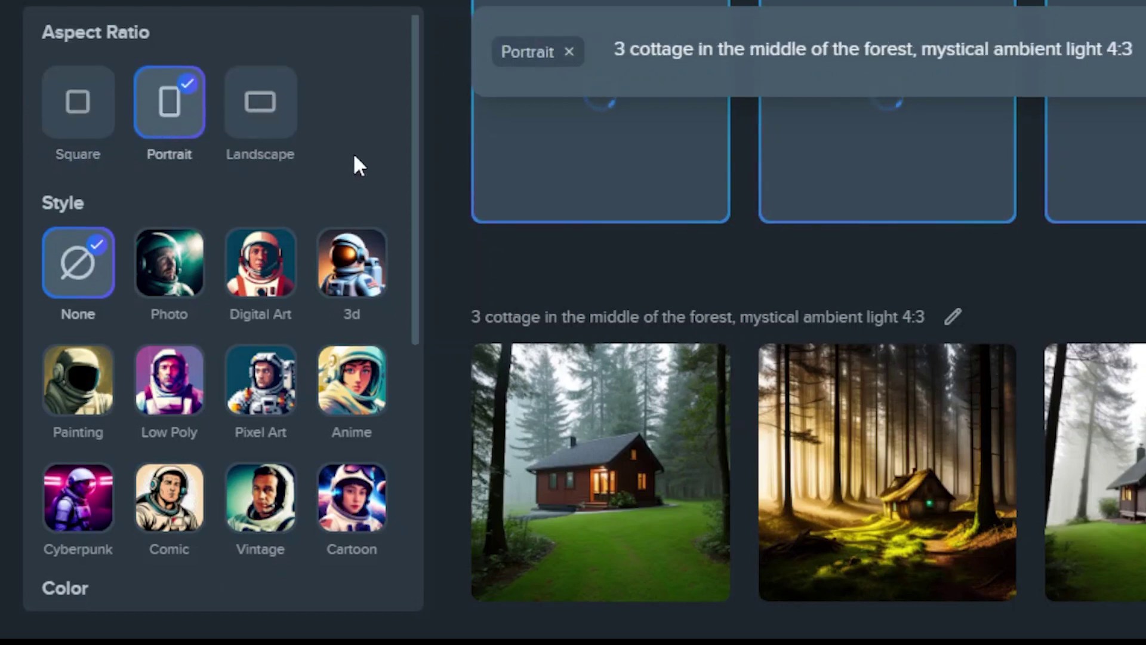
scroll(141, 184, down, 2)
scroll(93, 217, up, 2)
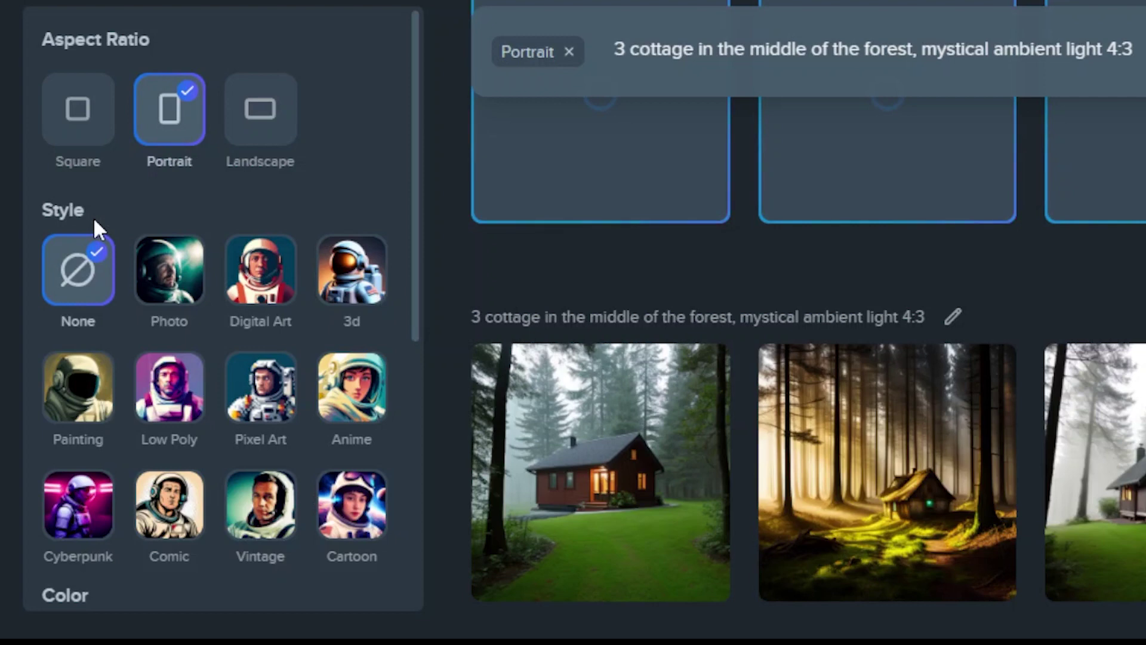
scroll(125, 238, down, 3)
scroll(125, 238, up, 3)
scroll(126, 238, down, 2)
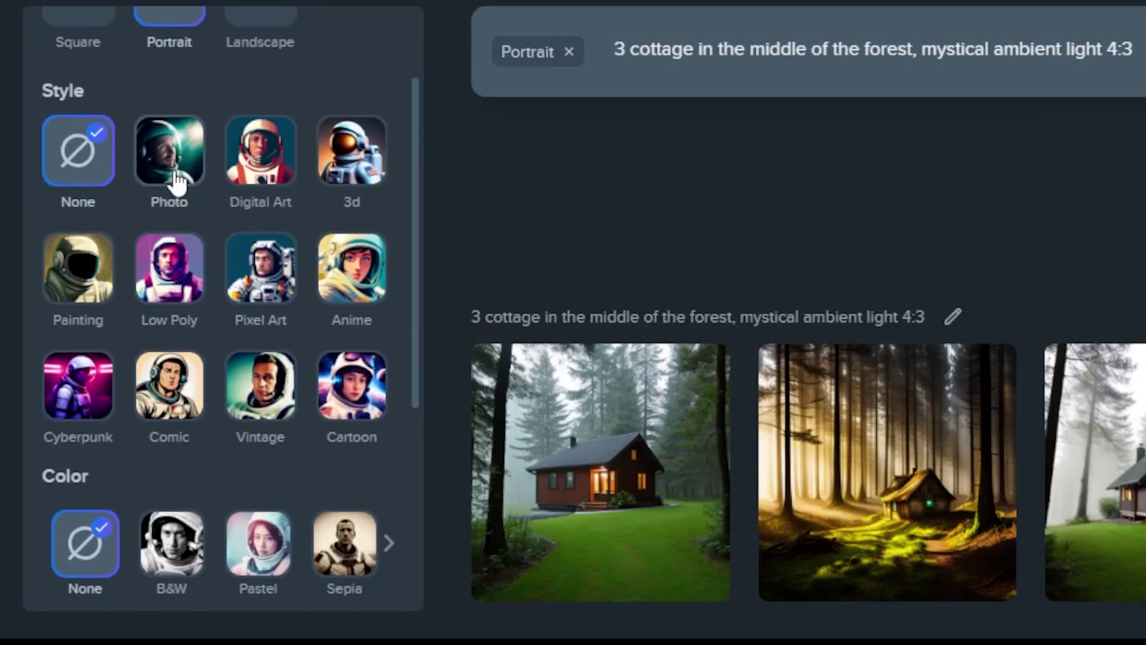
click(248, 146)
click(339, 164)
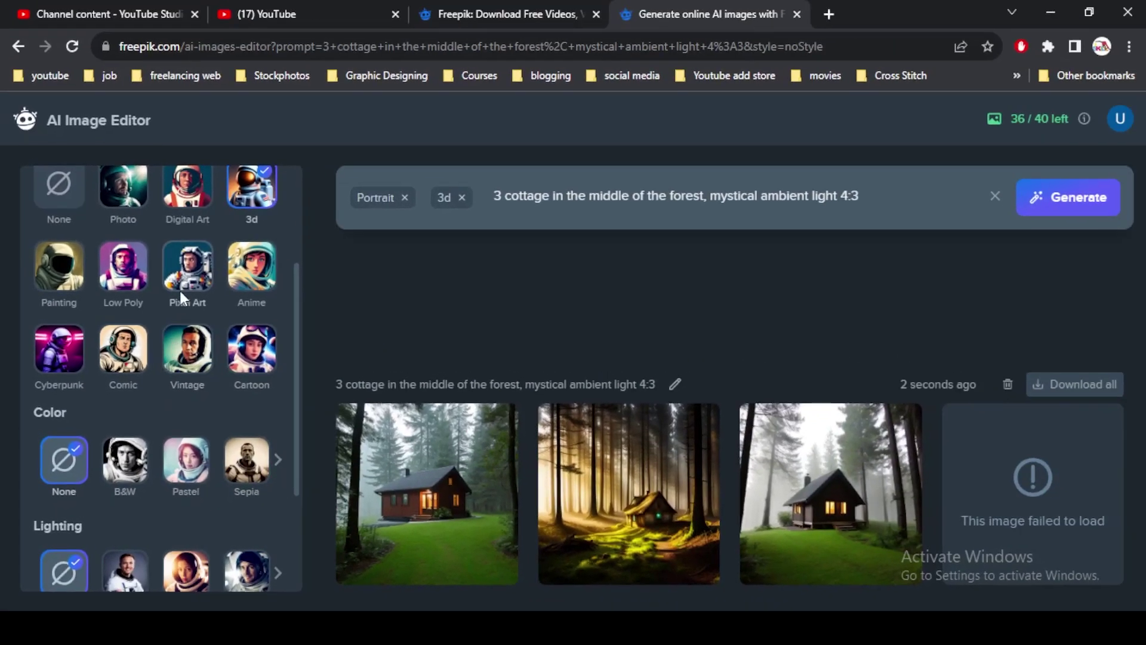
click(251, 310)
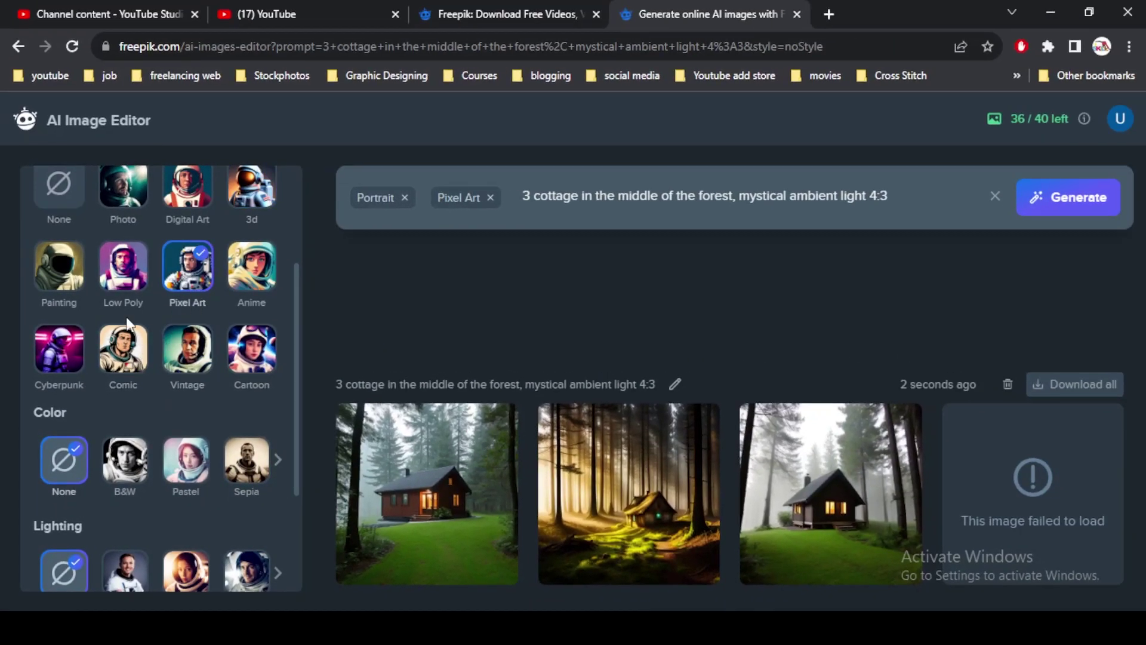
Set the format to Landscape and add Macro framing after browsing colour and lighting options
scroll(160, 377, up, 3)
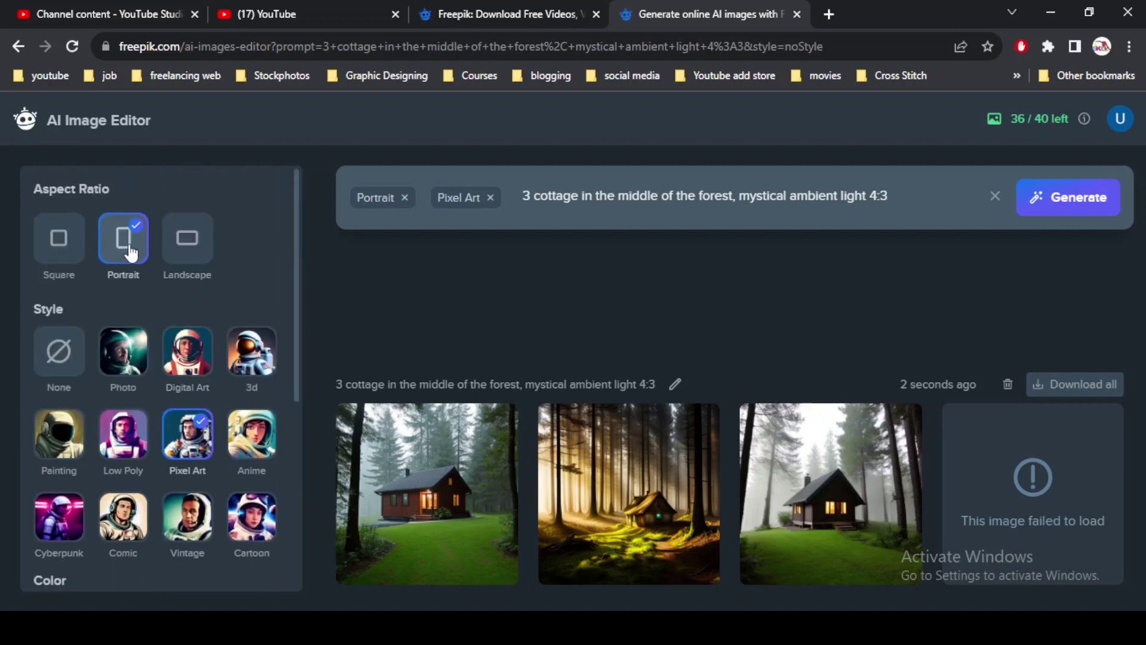
click(188, 242)
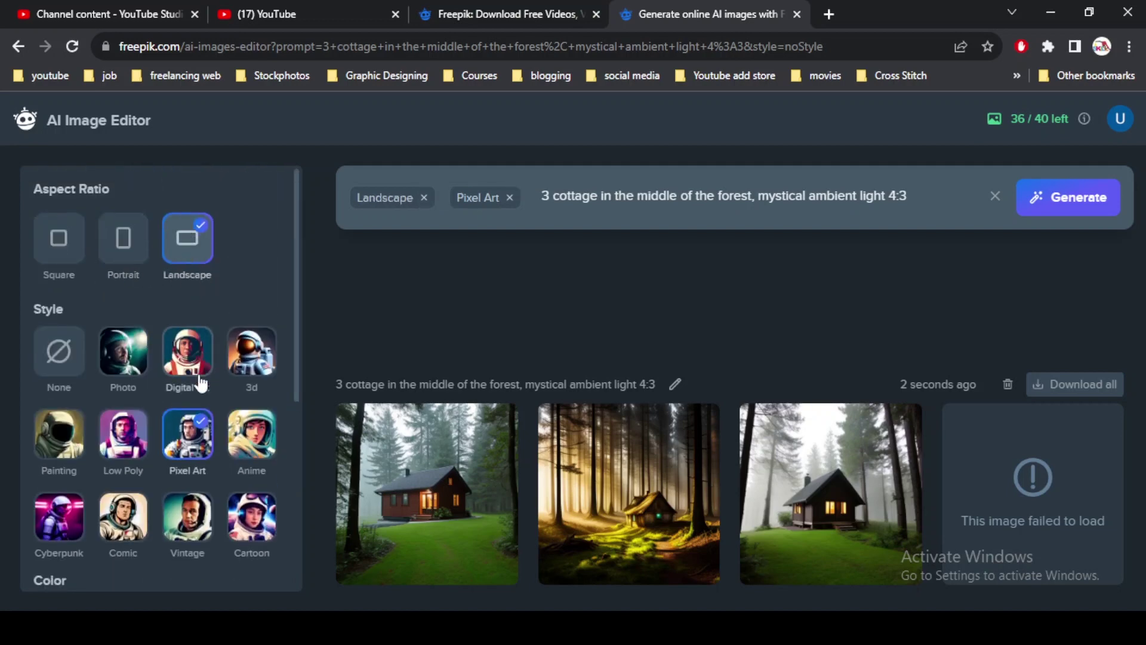
scroll(206, 457, down, 4)
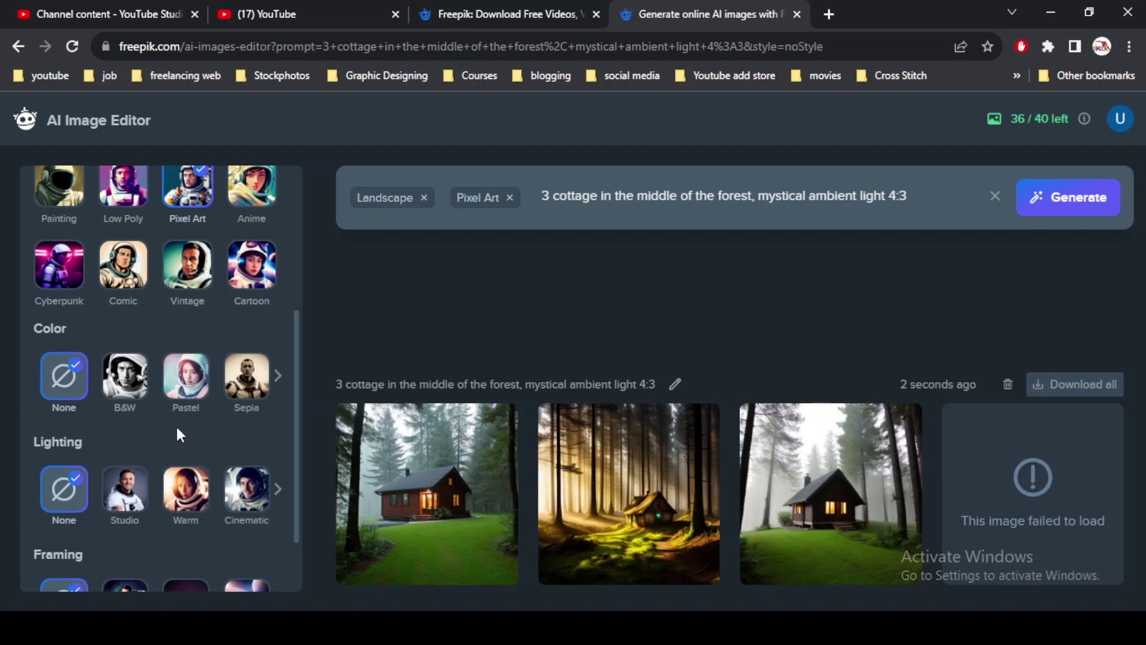
click(278, 376)
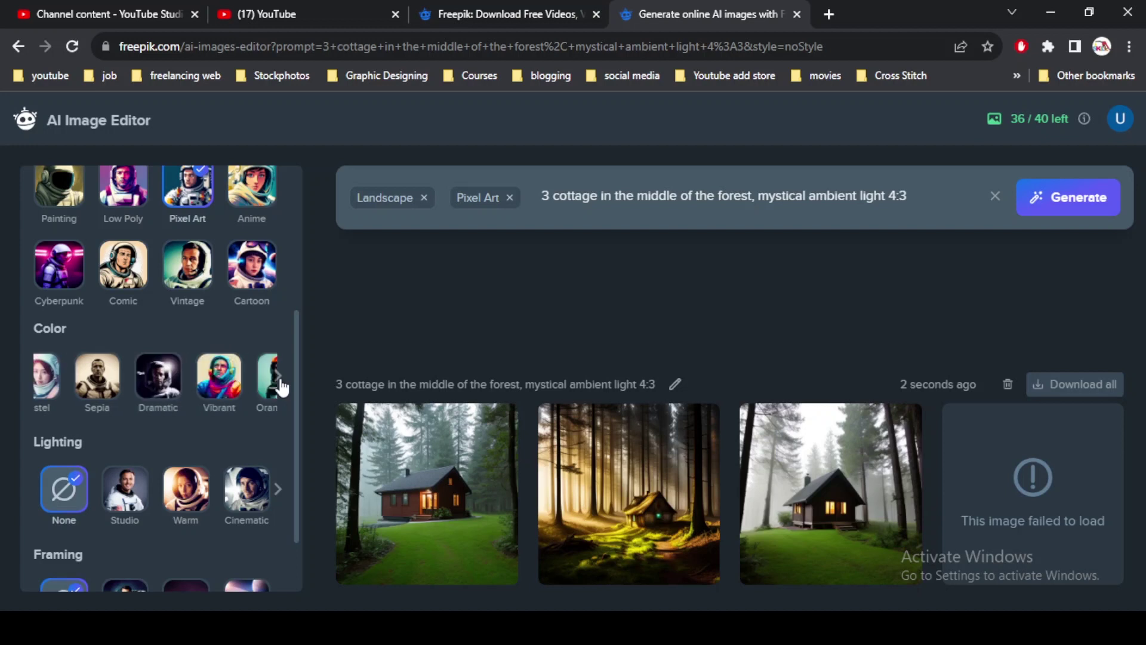
scroll(203, 379, down, 1)
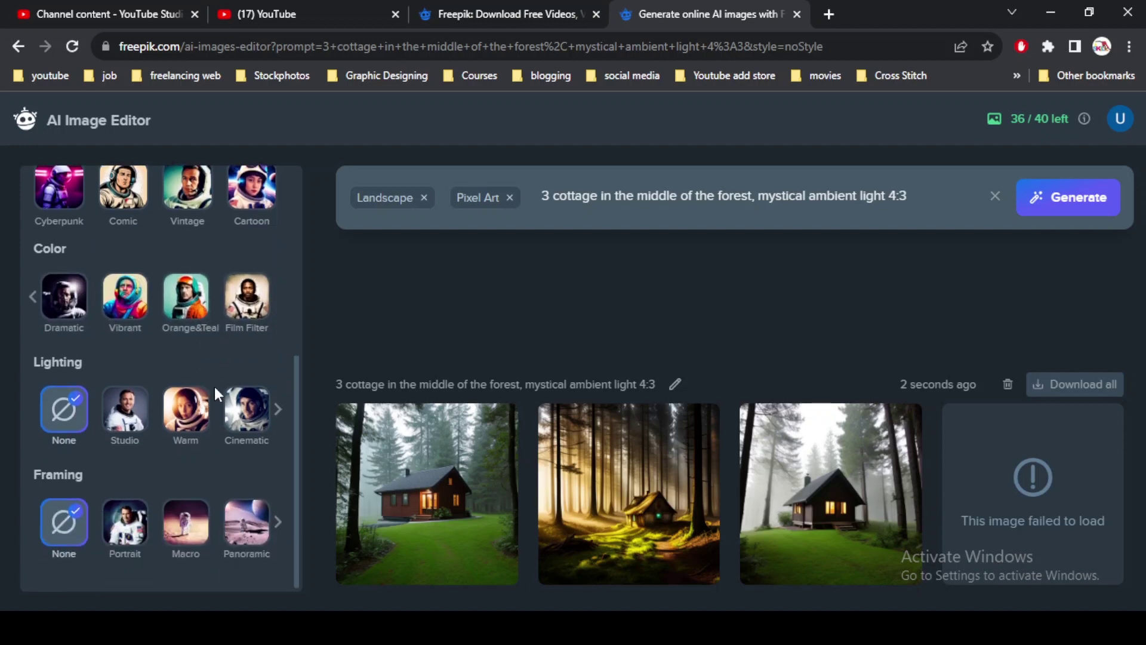
click(279, 409)
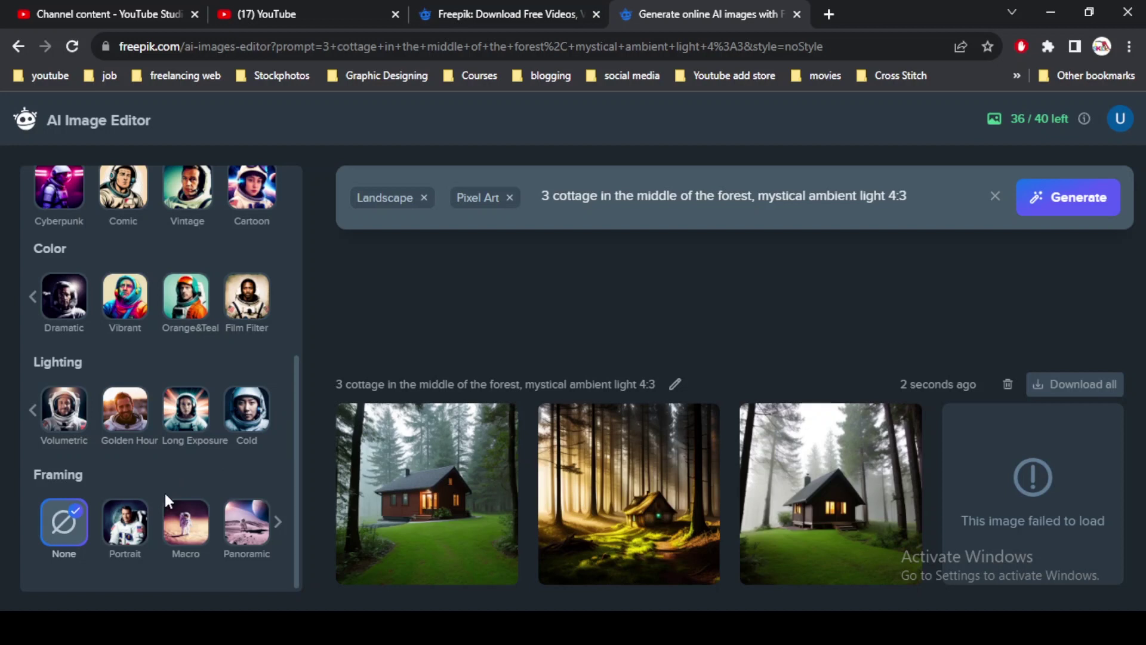
click(276, 526)
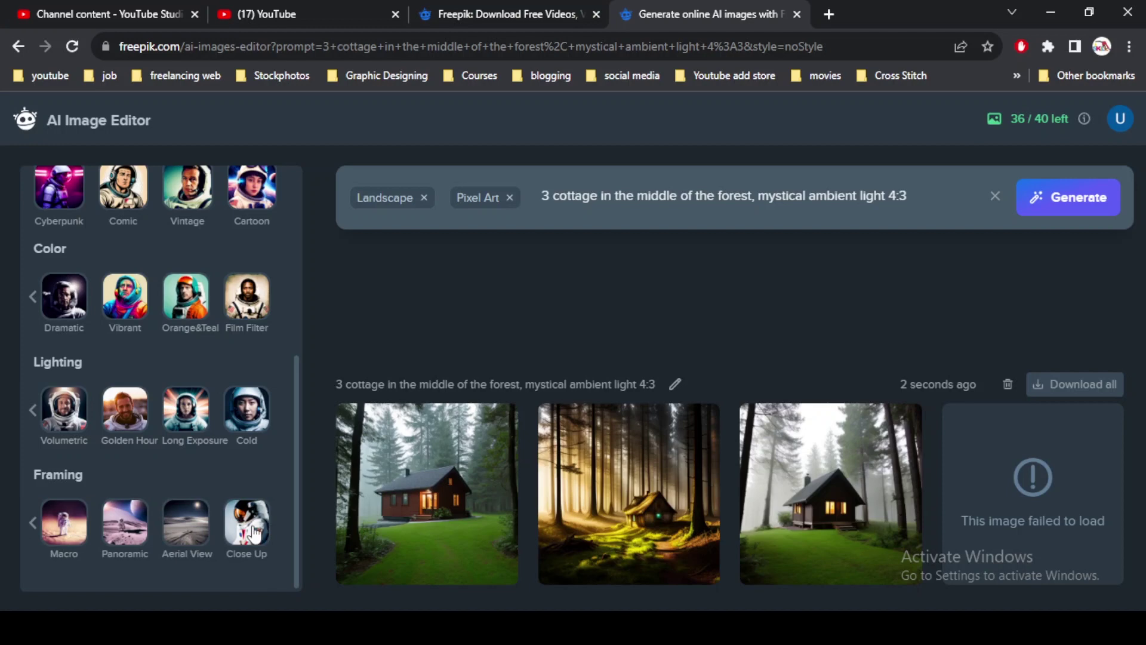
click(64, 523)
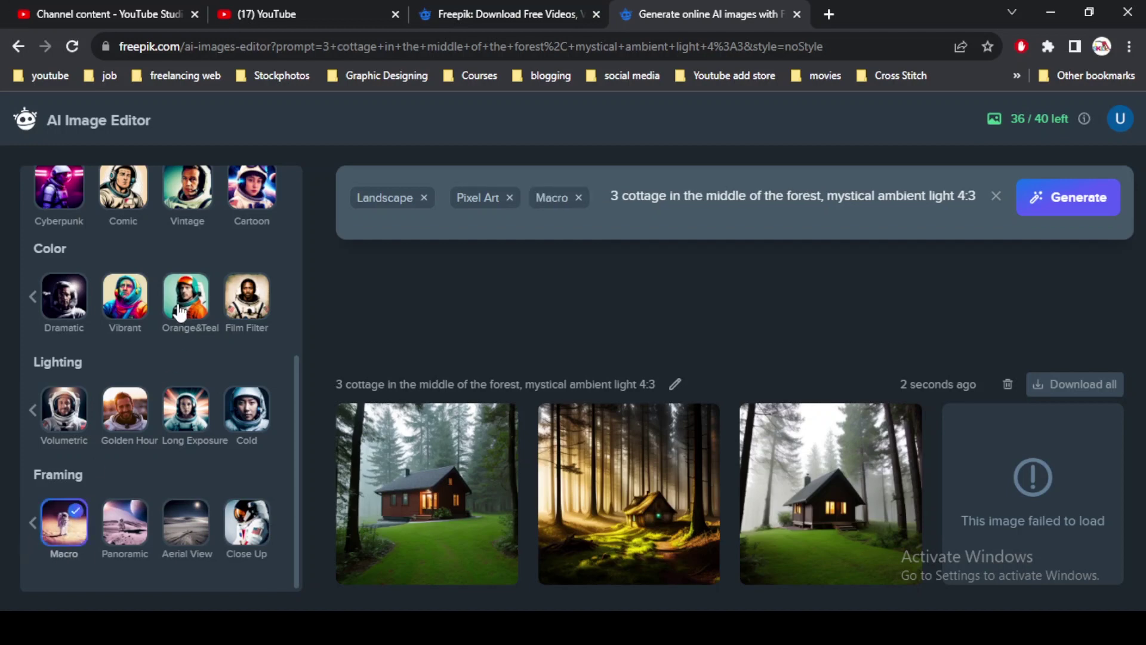
scroll(179, 311, up, 2)
scroll(180, 312, up, 3)
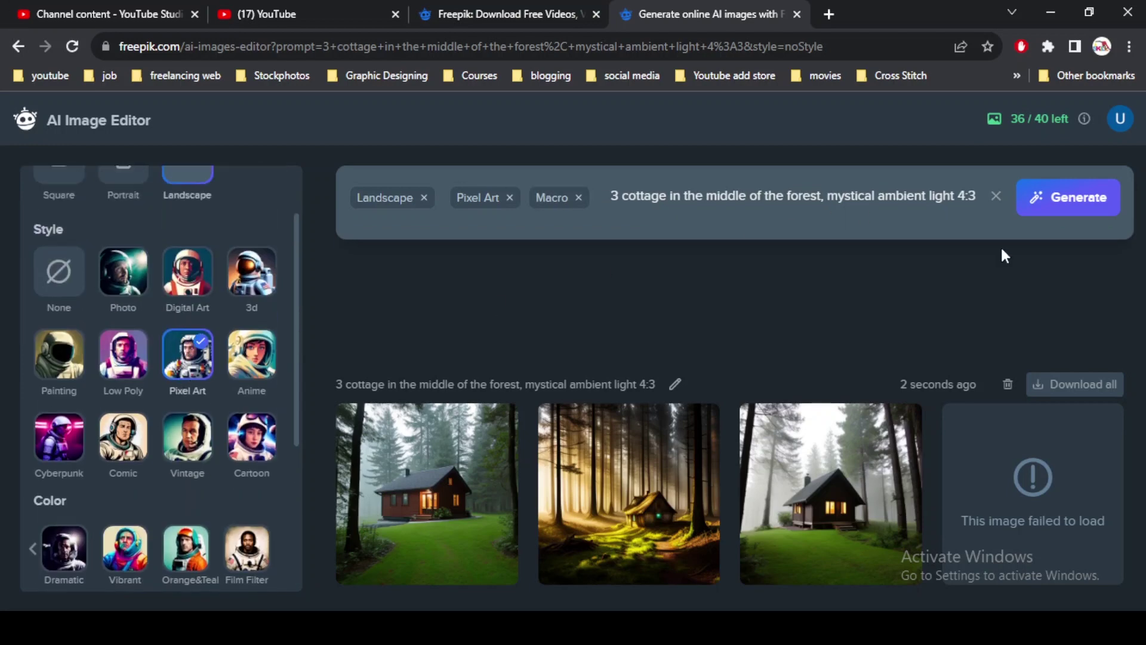
Generate the landscape pixel-art cottages, browse them, and reopen the moonlit two-cottage night scene
click(1055, 203)
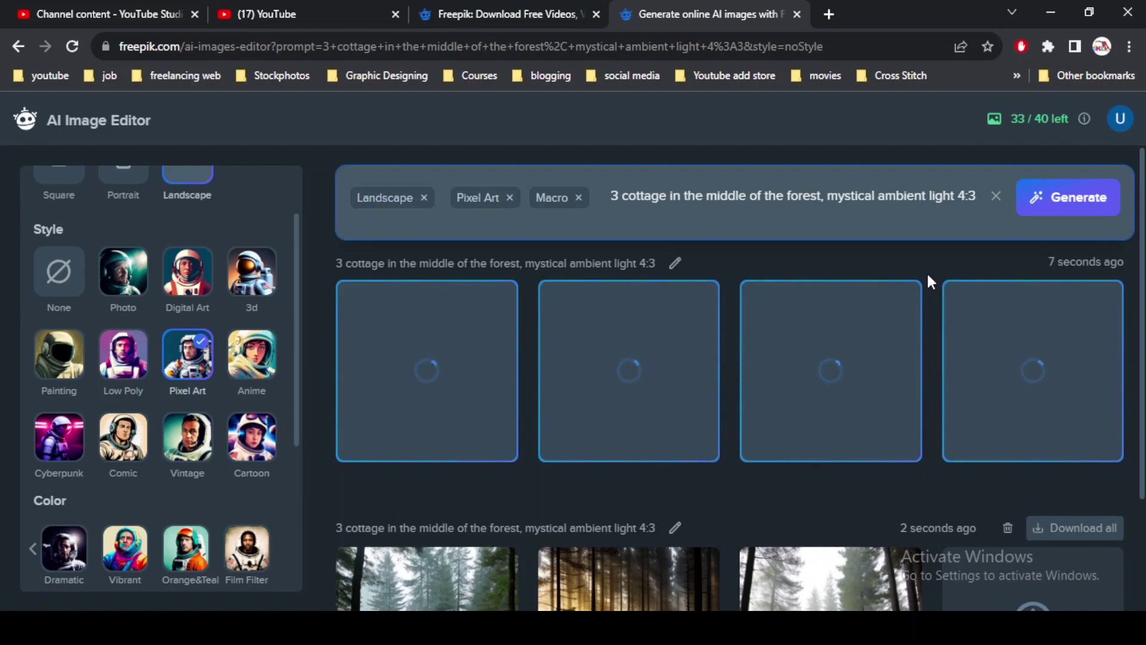
click(445, 434)
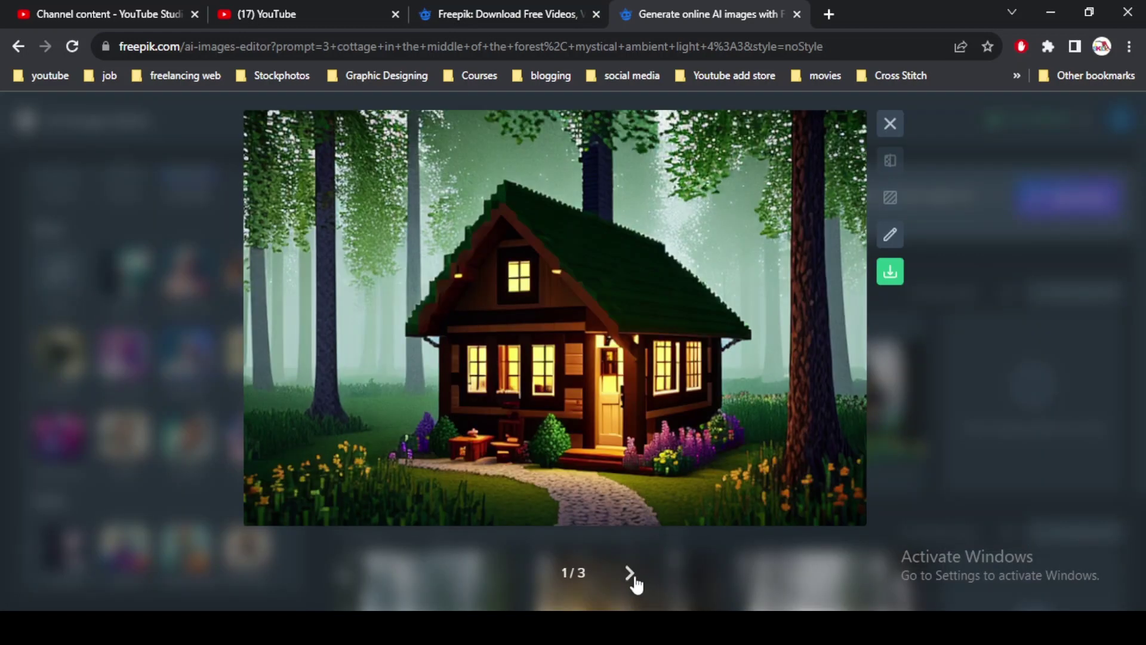
click(630, 574)
click(635, 582)
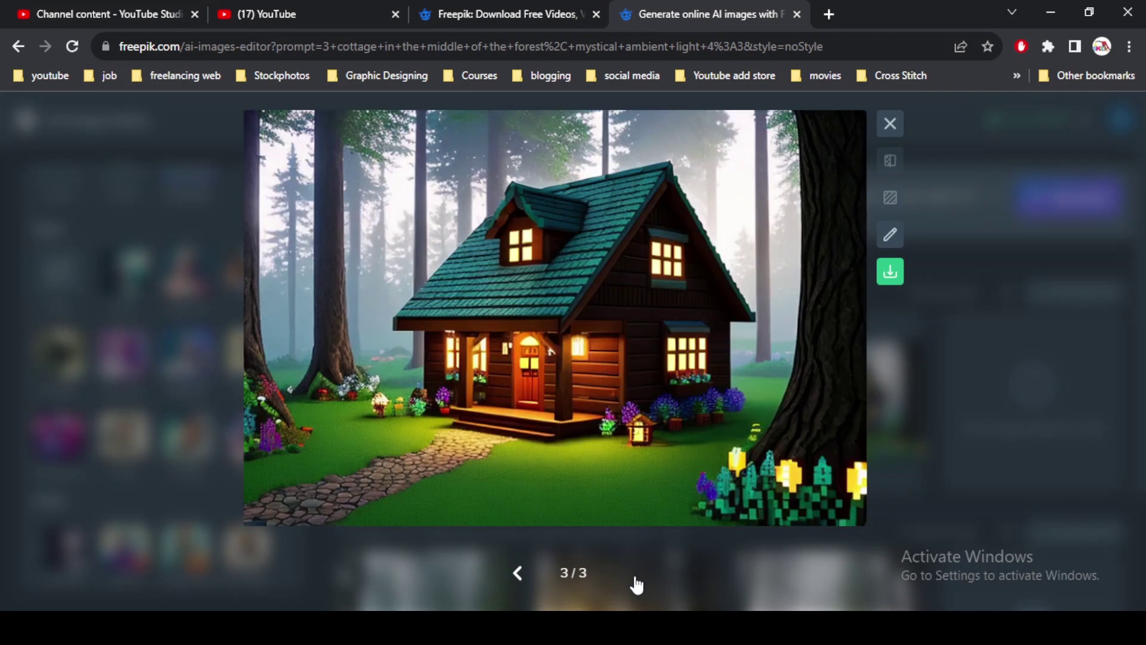
click(516, 575)
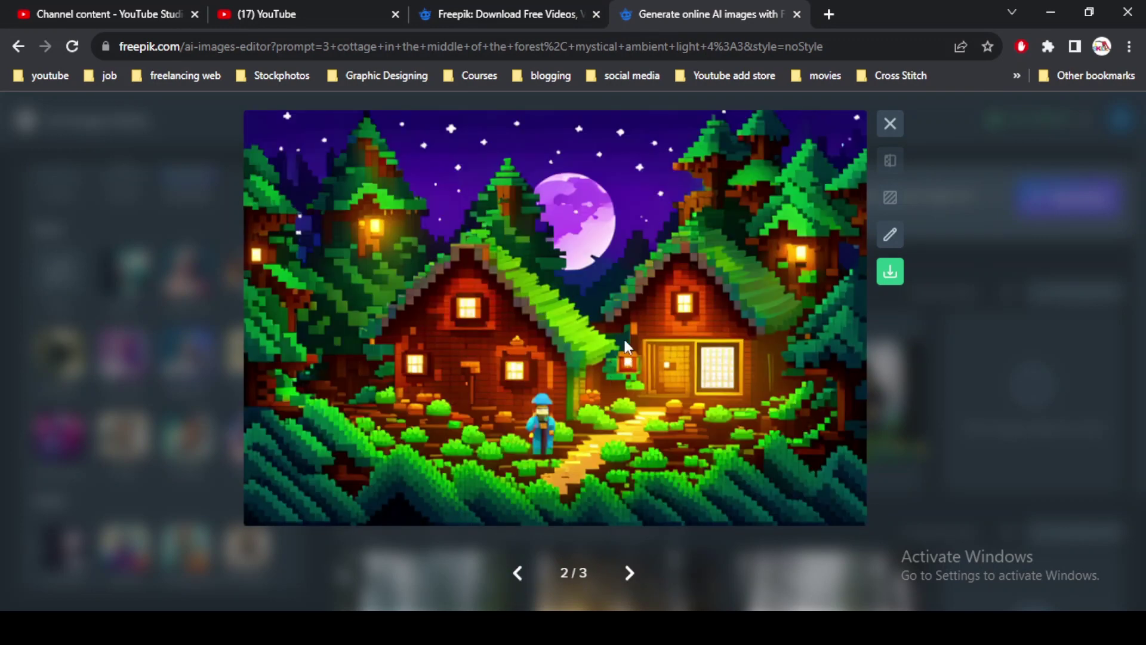
click(519, 588)
click(628, 591)
key(Escape)
click(582, 366)
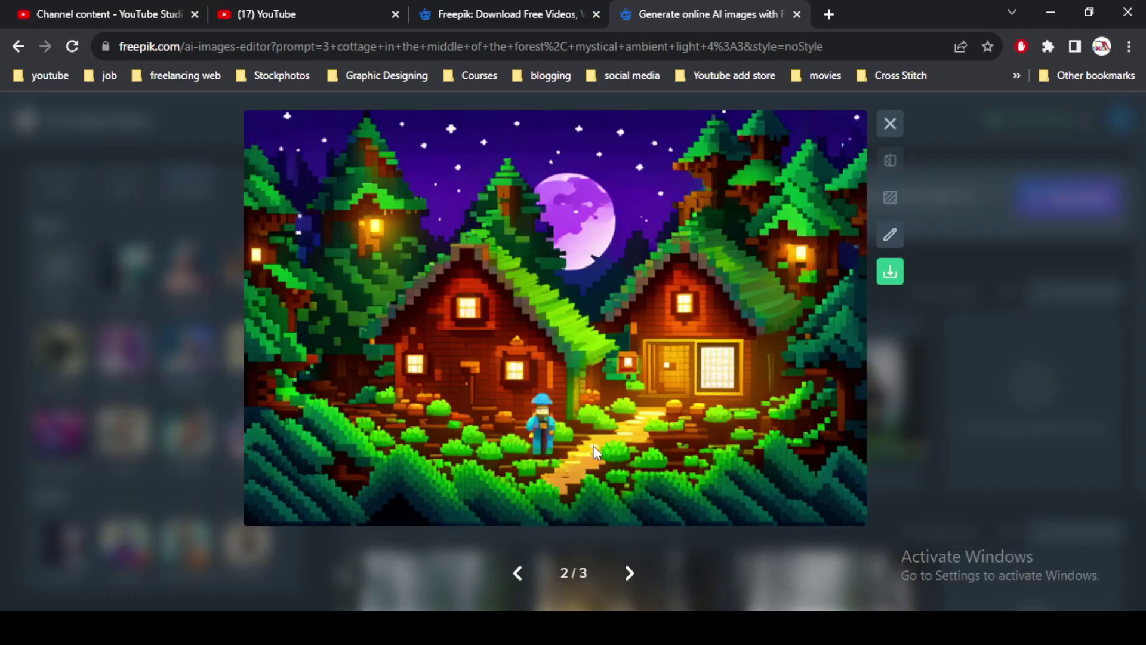
Close the enlarged night scene to return to the pixel-art cottage results grid
click(927, 375)
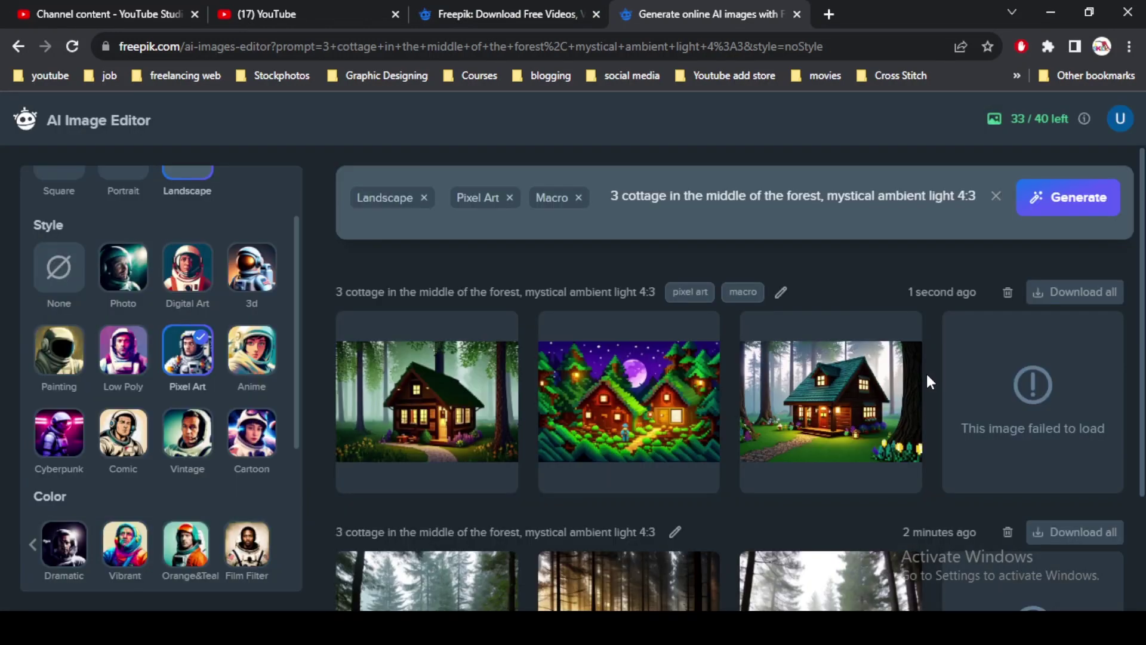